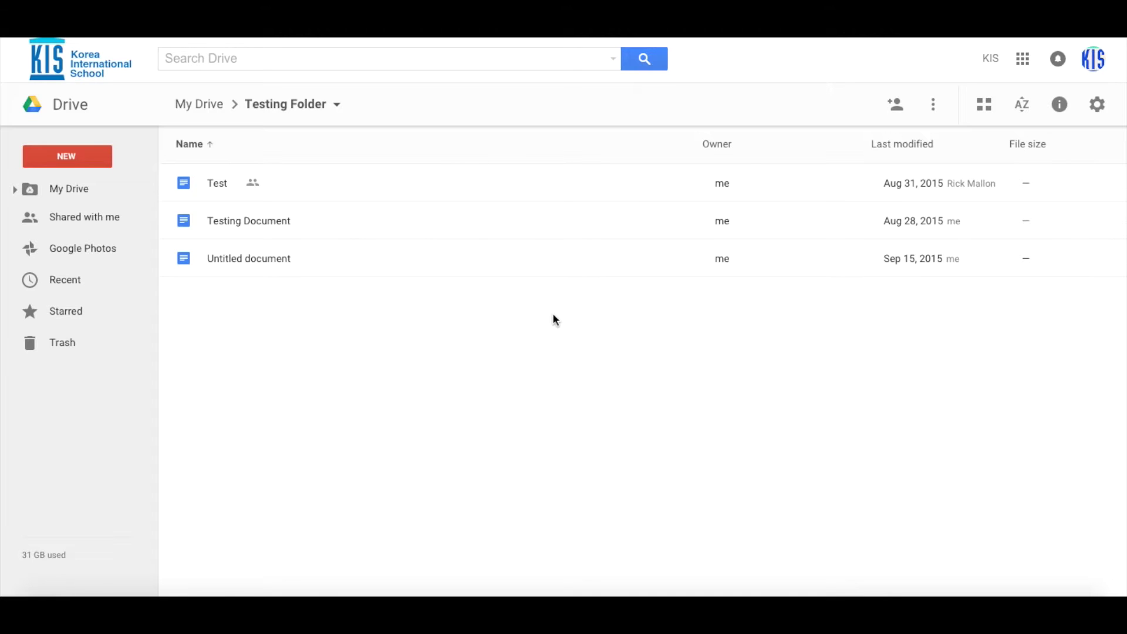
Go from Google Drive to the Google Docs home page through the apps grid
click(65, 159)
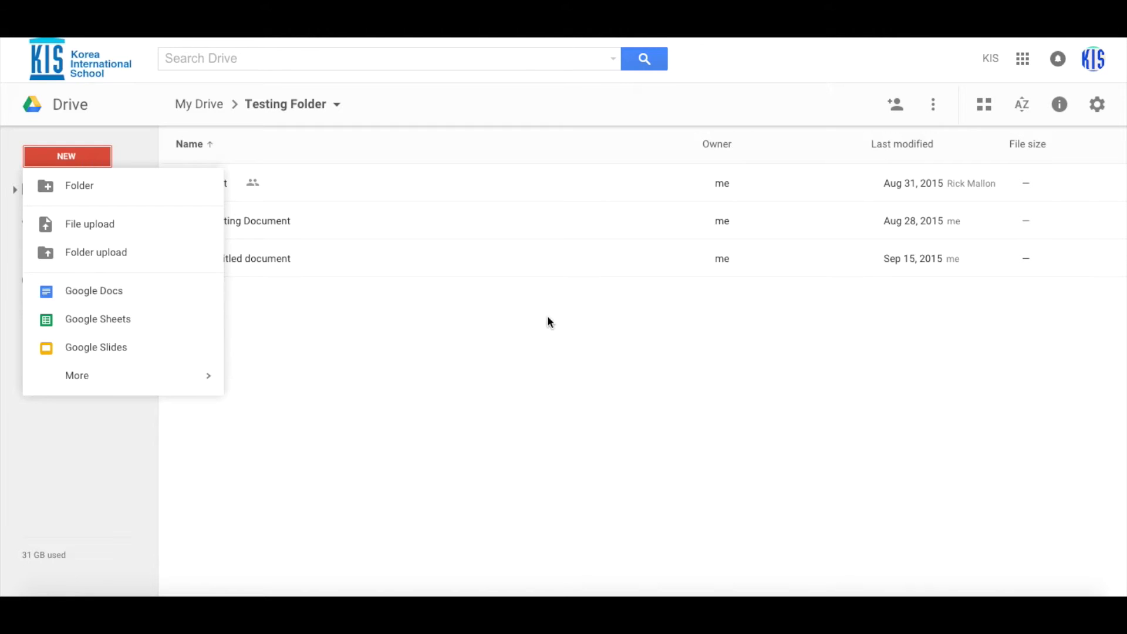
click(605, 327)
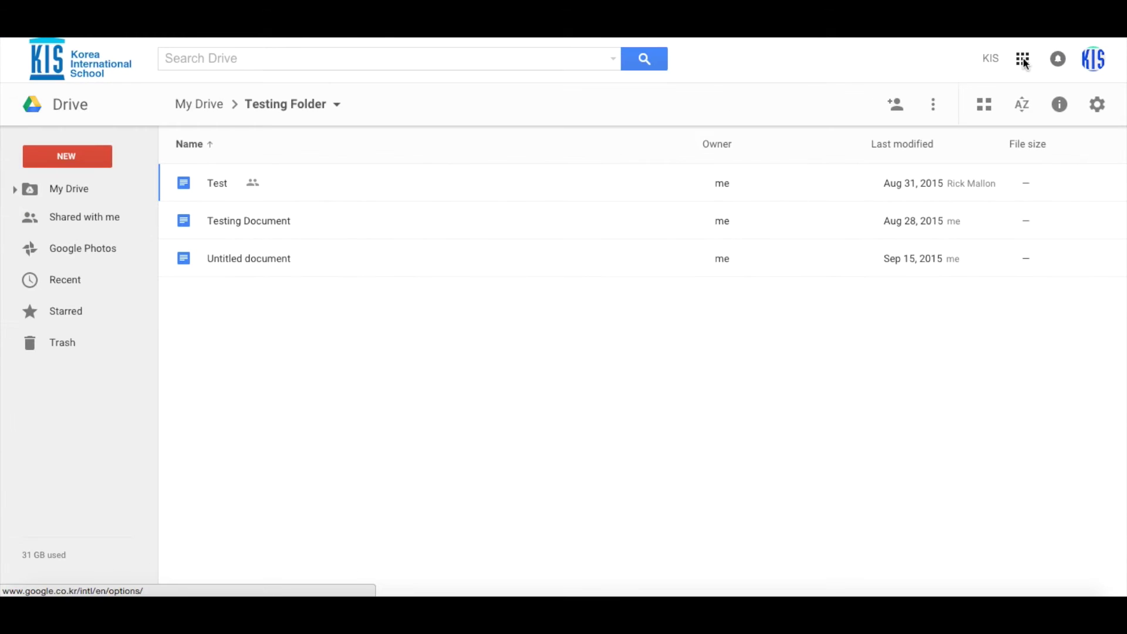
click(1025, 62)
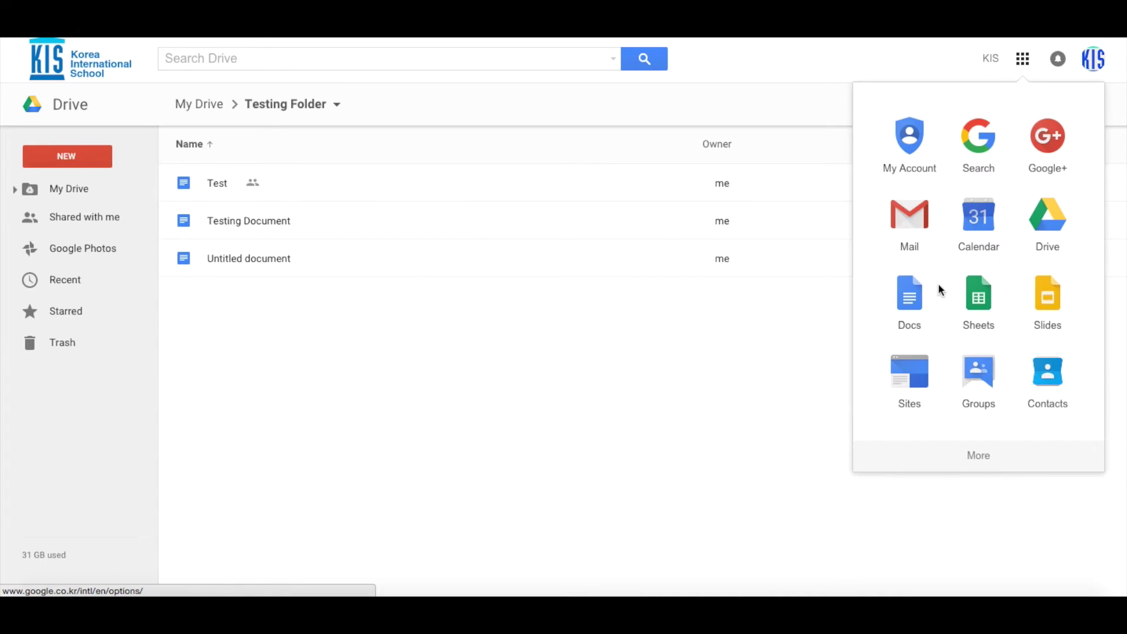
click(914, 301)
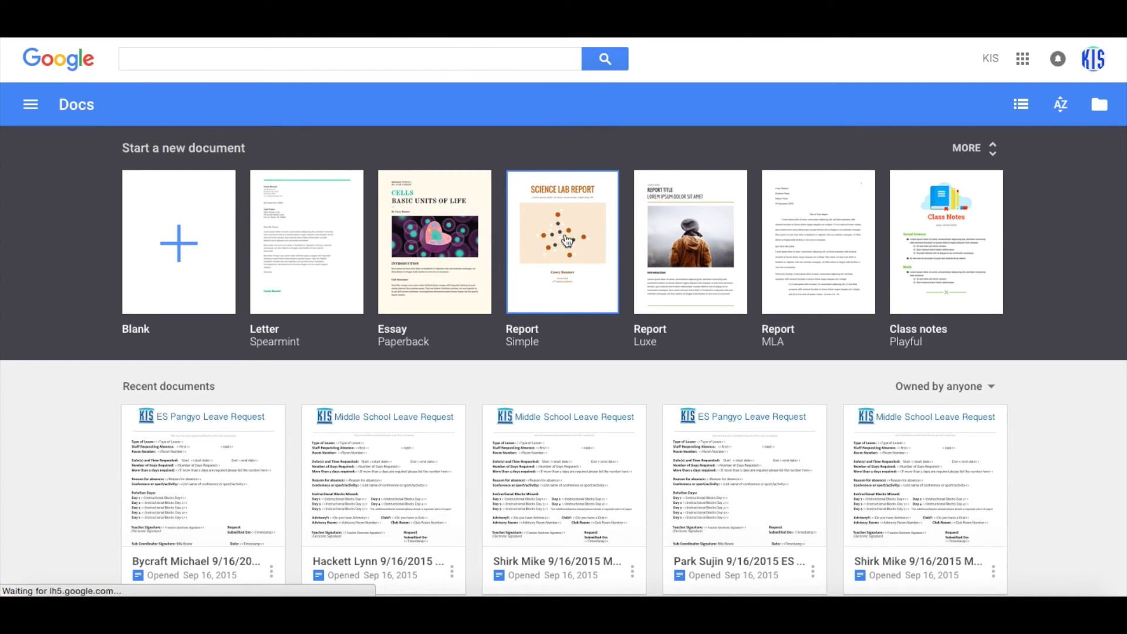
Create a blank document titled 'Google Documents - Van Gogh' and type 'Van Gogh' on its first line
click(178, 243)
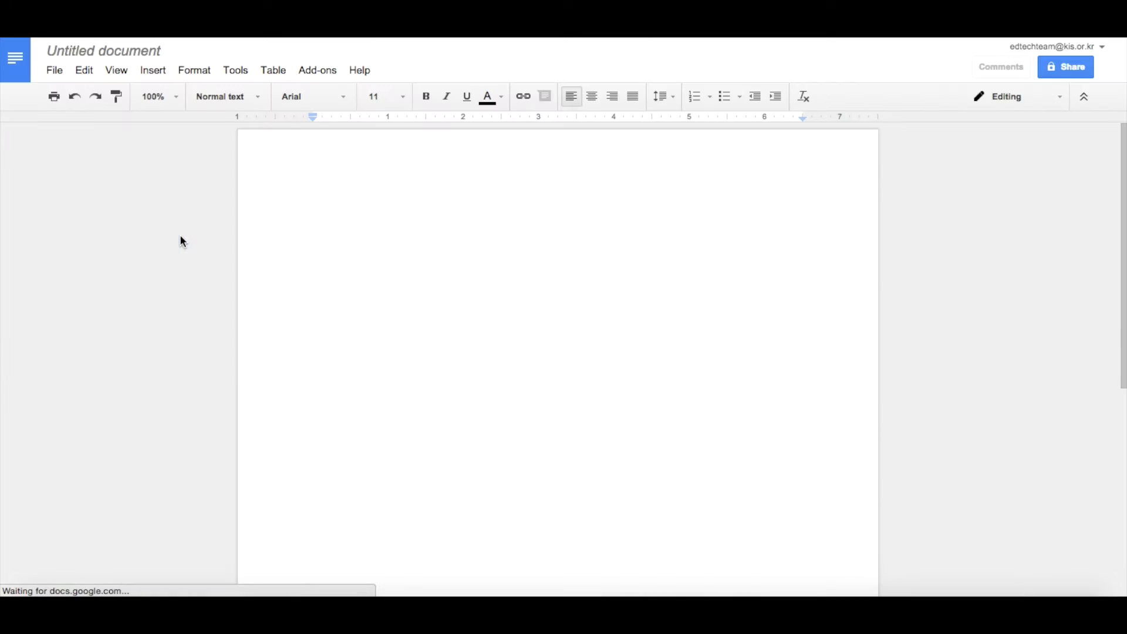
click(114, 49)
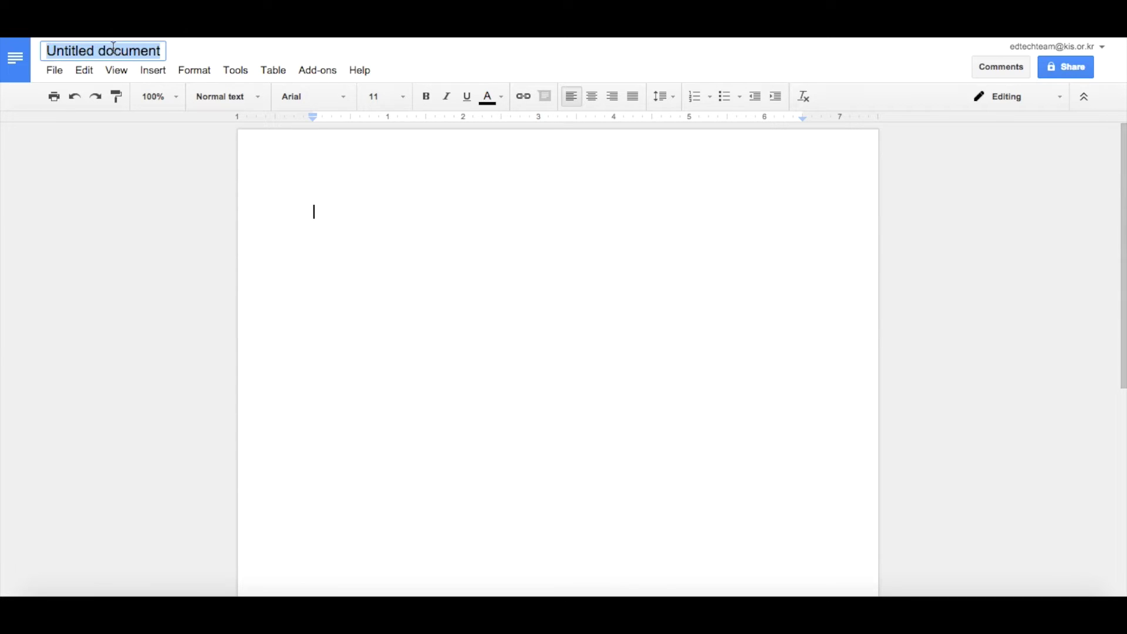
text(Google Documents - Van Gogh)
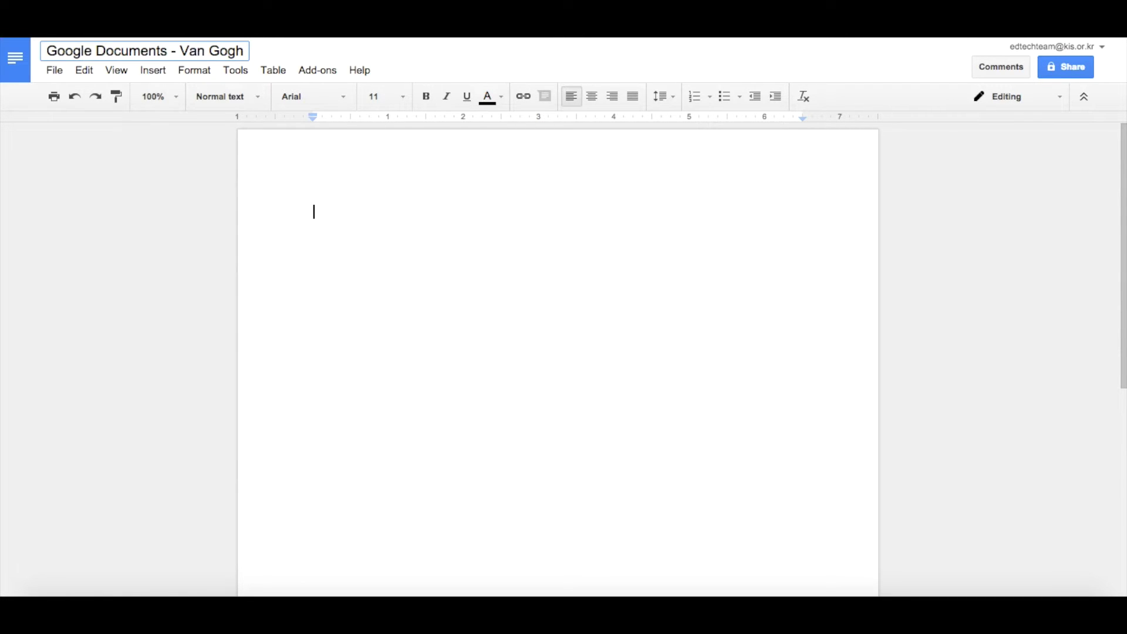
click(320, 212)
text(Van Gogh)
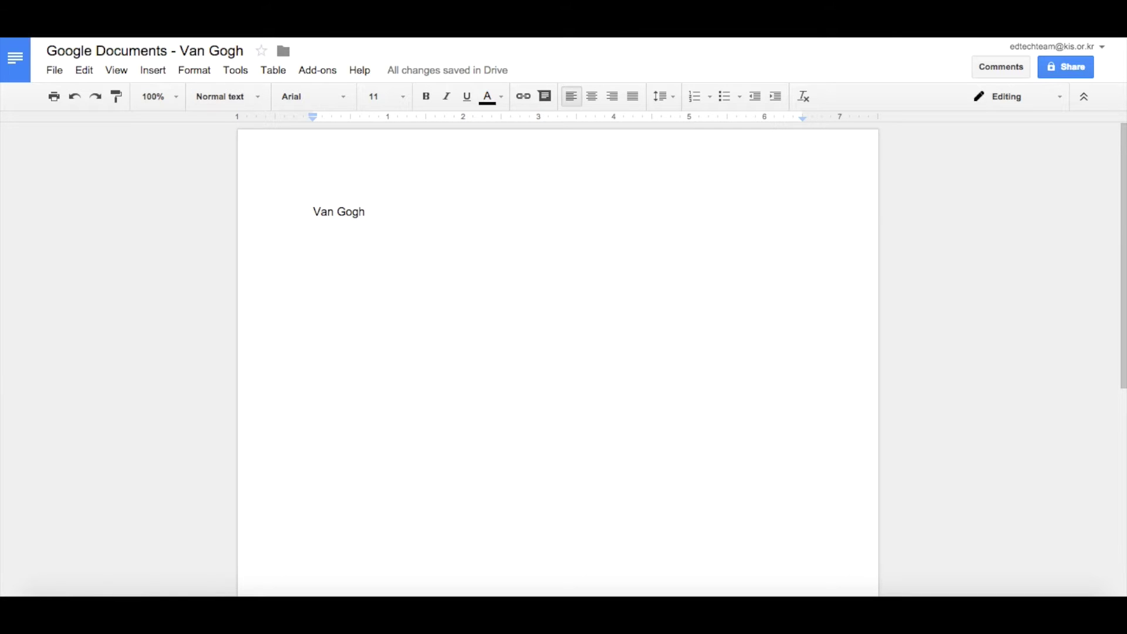
Apply the Title style to 'Van Gogh' and start a new line below it
click(249, 99)
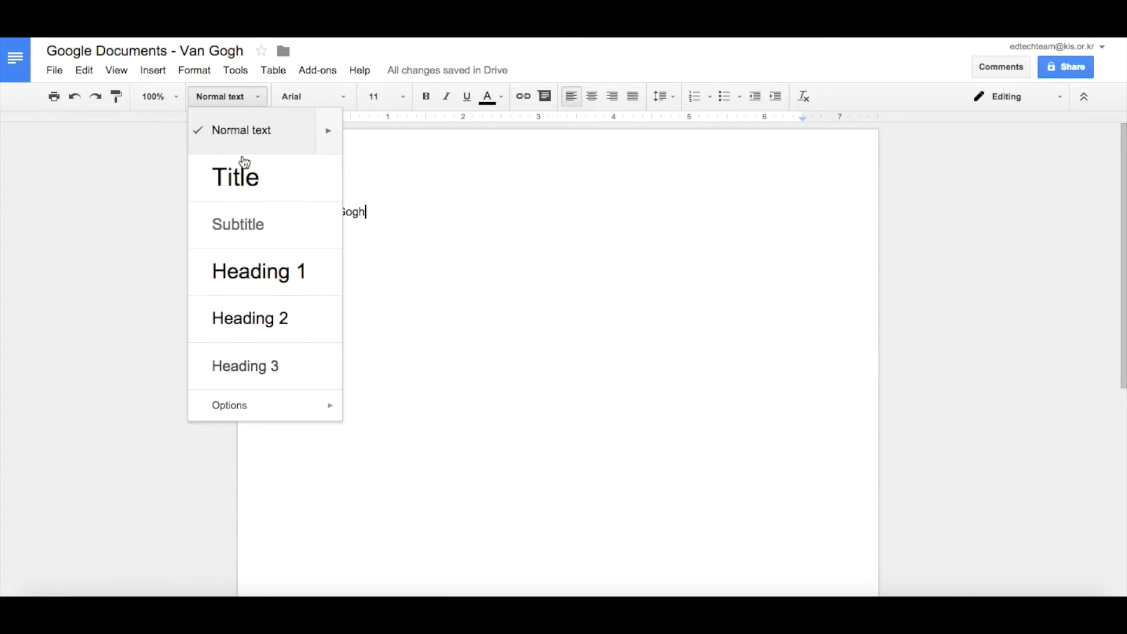
click(232, 179)
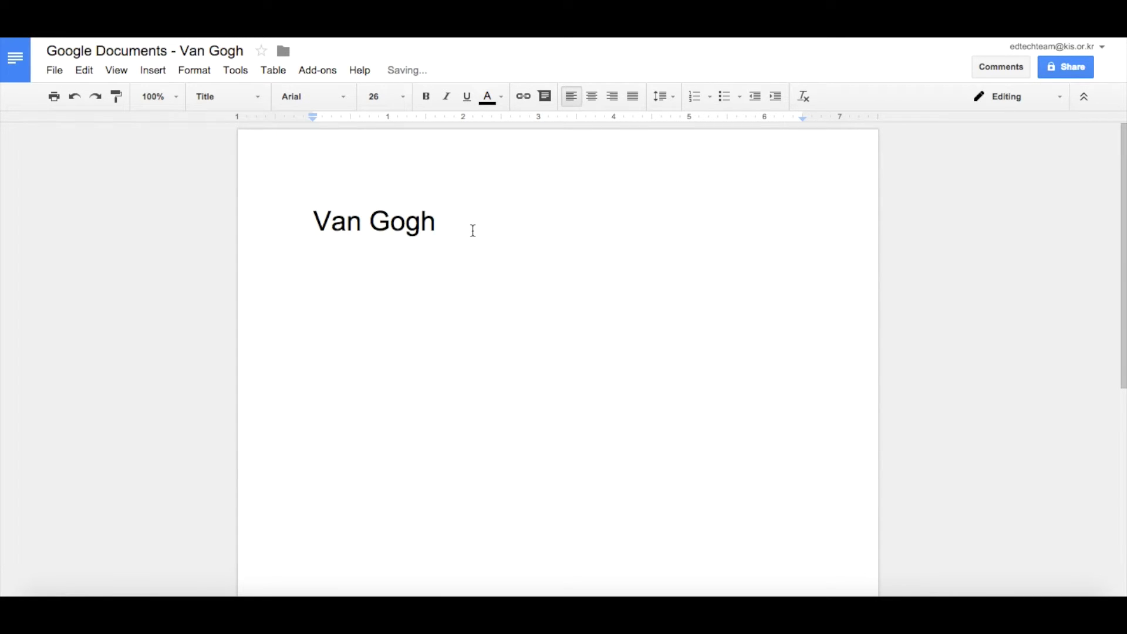
key(Return)
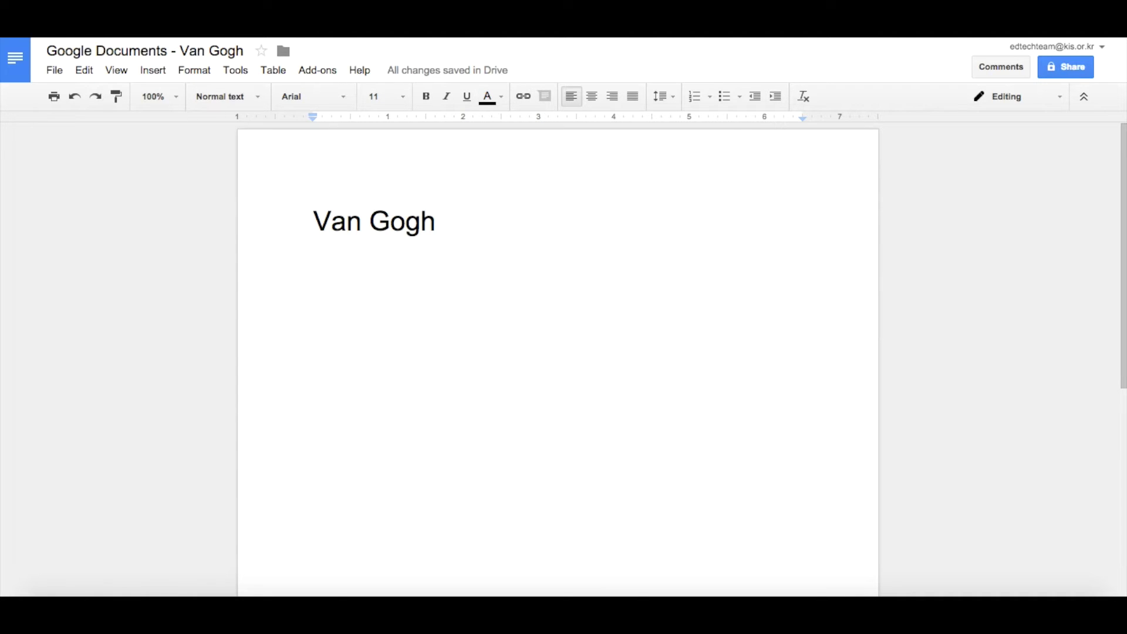
Add 'Pictures of Van Gogh' as a Heading 2, followed by an empty line
text(Pictures of Van Gogh)
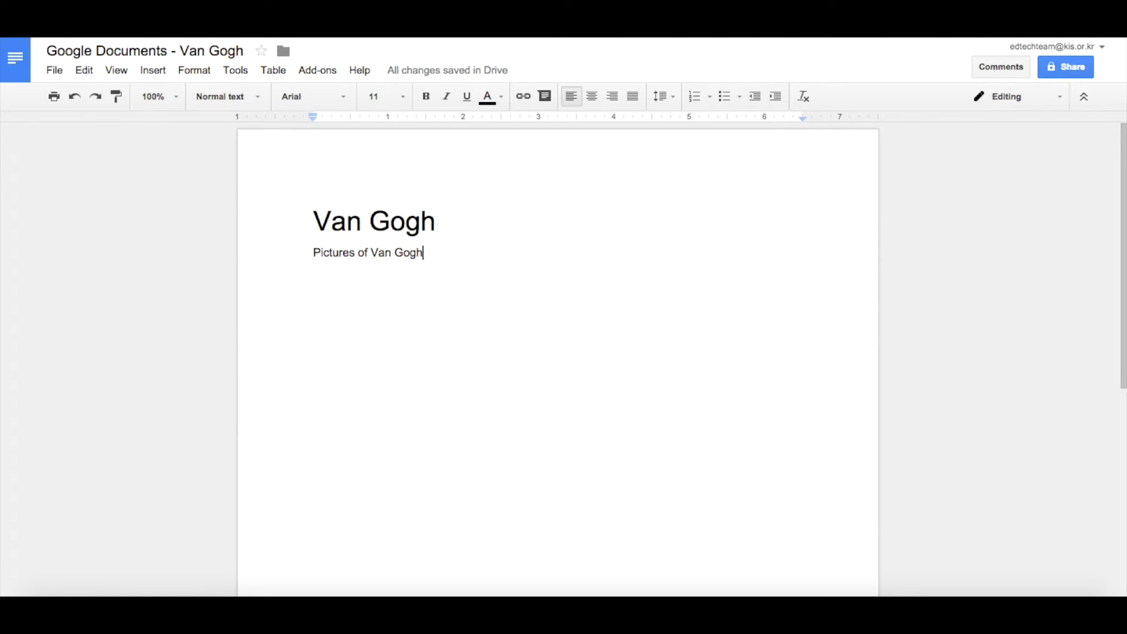
click(255, 101)
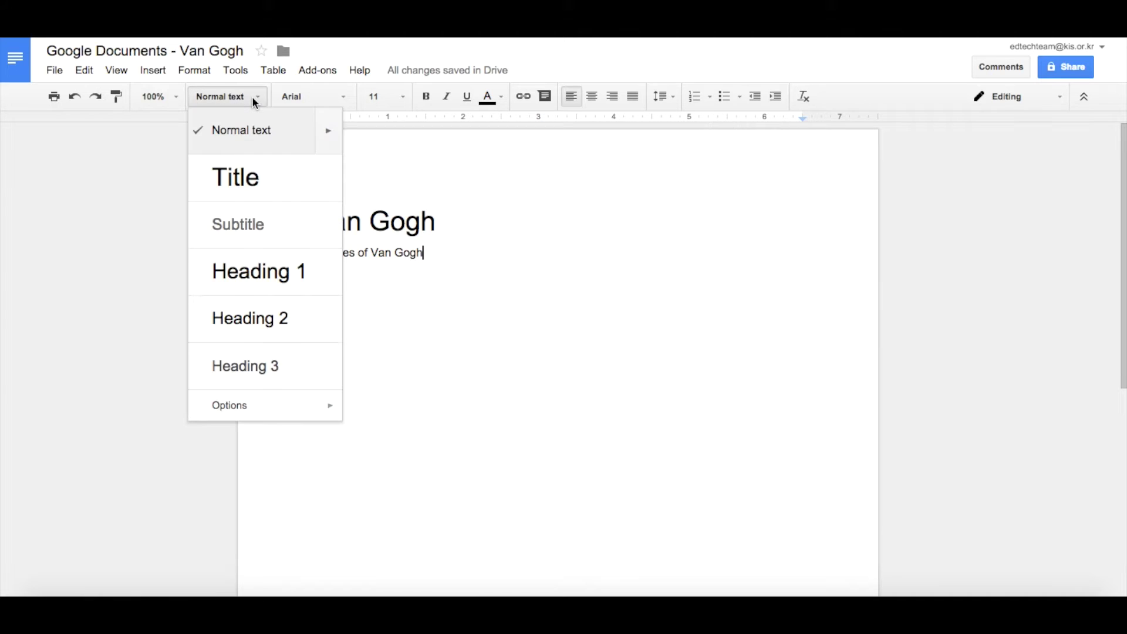
click(236, 319)
key(Return)
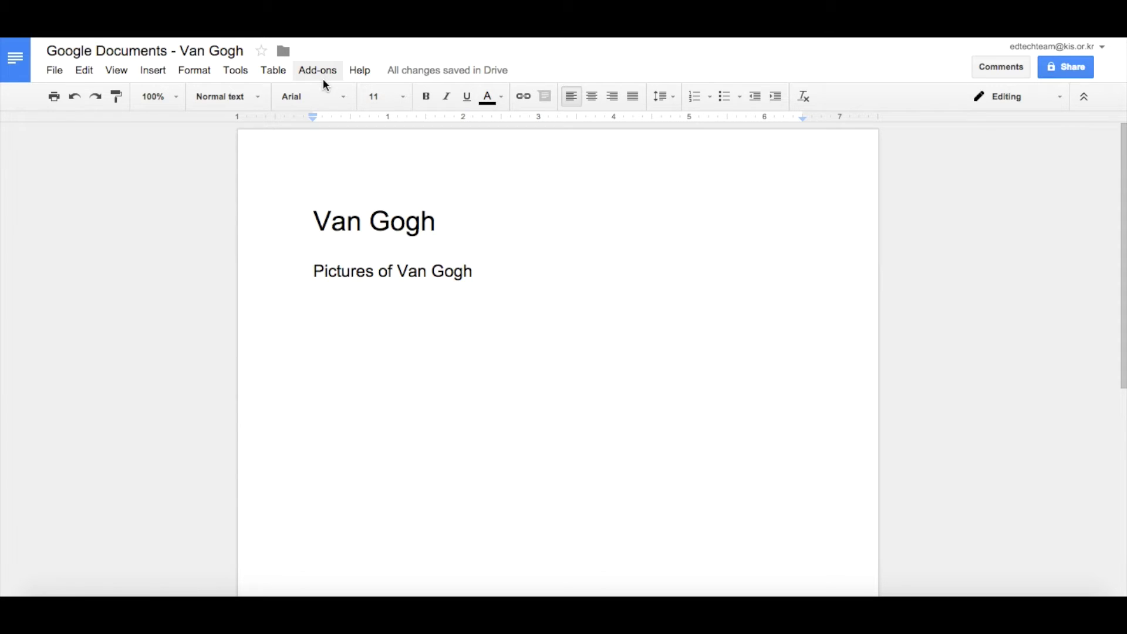
Open the Research sidebar and search for 'van gogh'
click(237, 72)
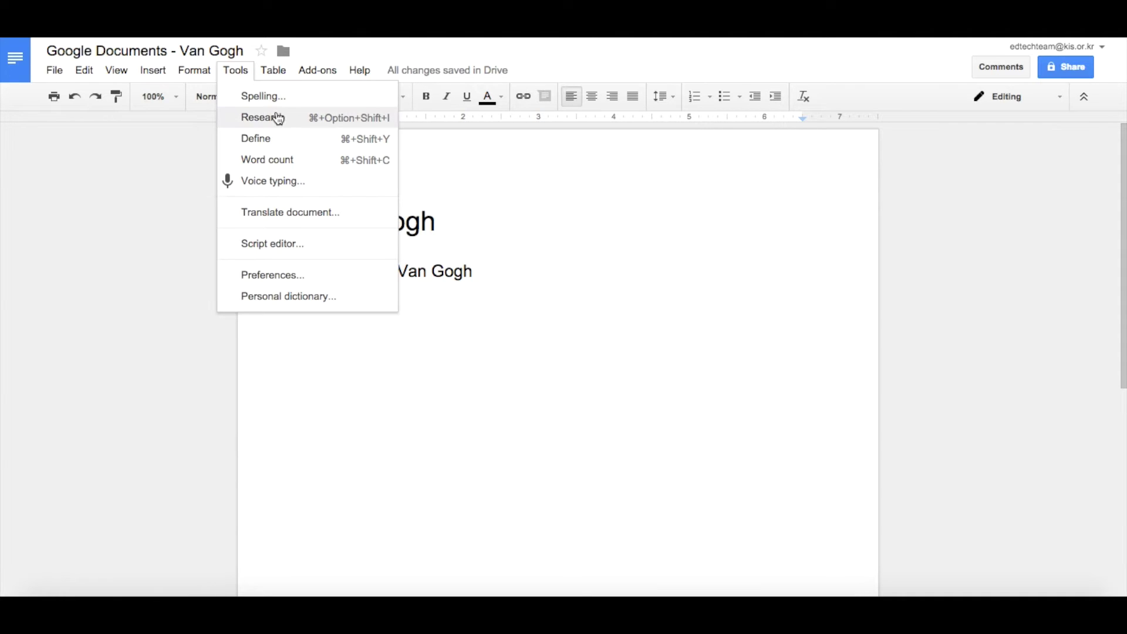
click(277, 118)
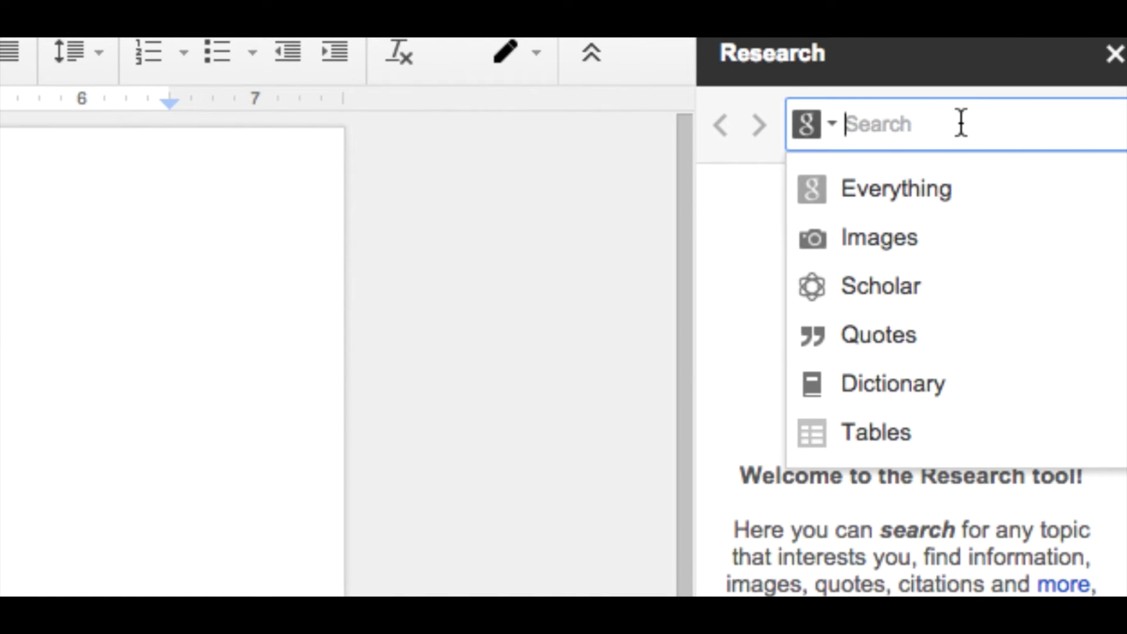
text(van gogh)
key(Return)
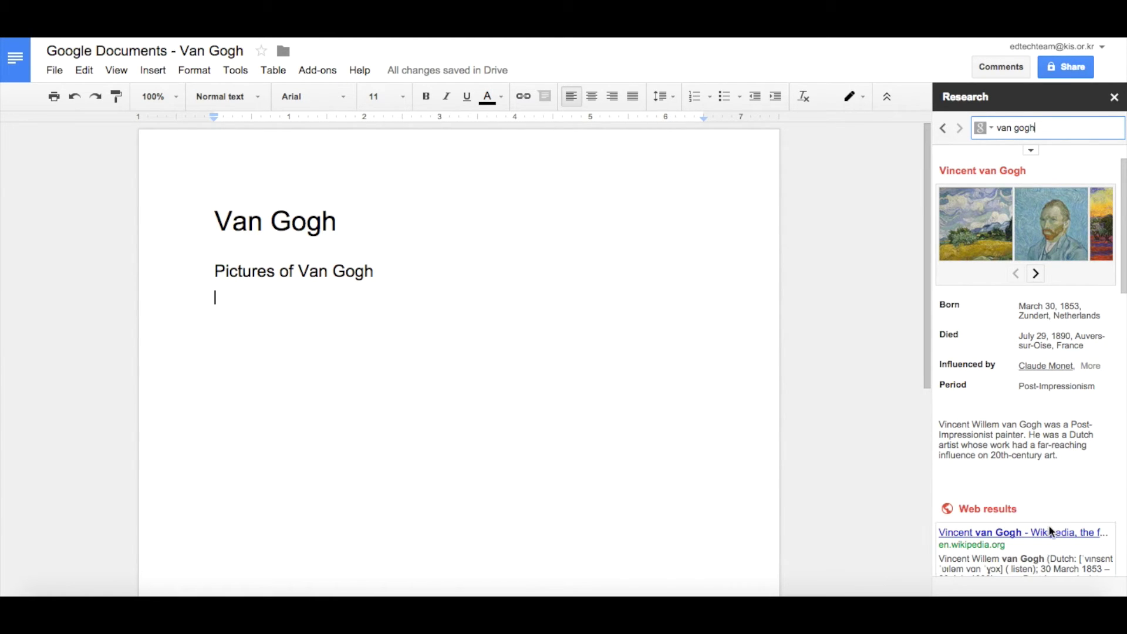
scroll(1049, 525, down, 2)
scroll(1048, 524, down, 4)
scroll(1049, 525, up, 6)
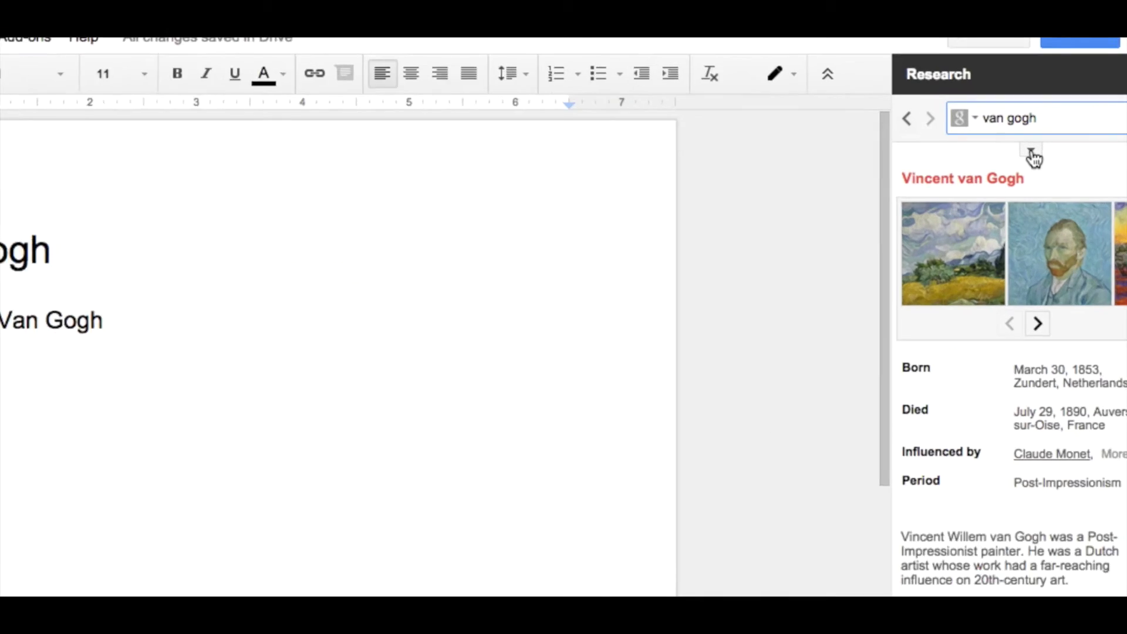
Filter Research images to 'Free to use, share or modify' usage rights, keeping MLA citations
click(1032, 154)
click(1102, 196)
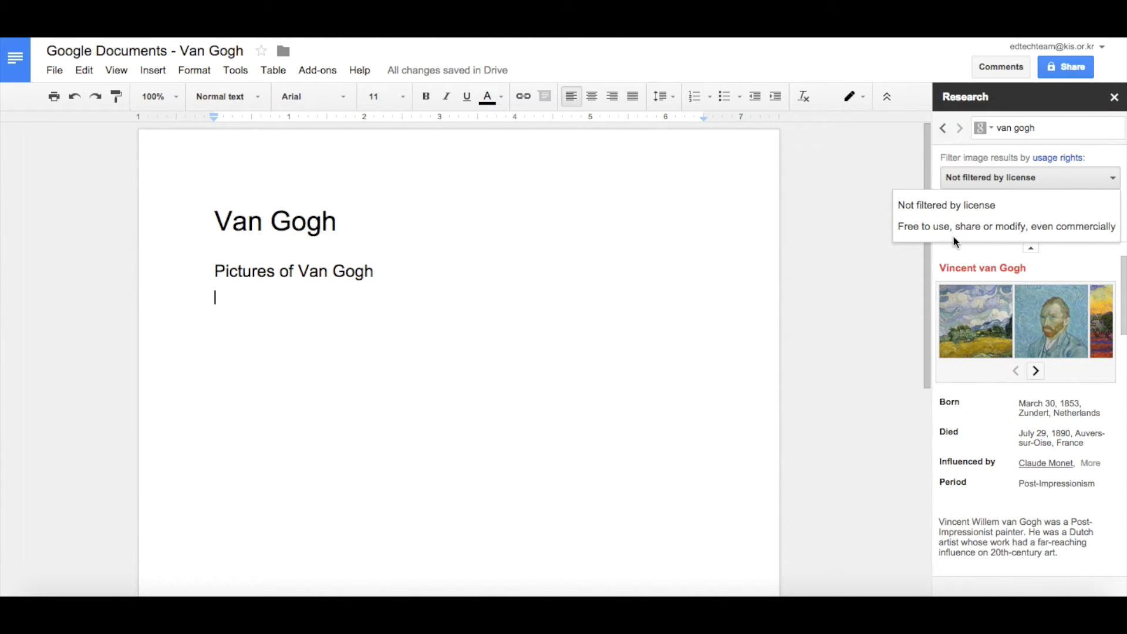
click(1037, 227)
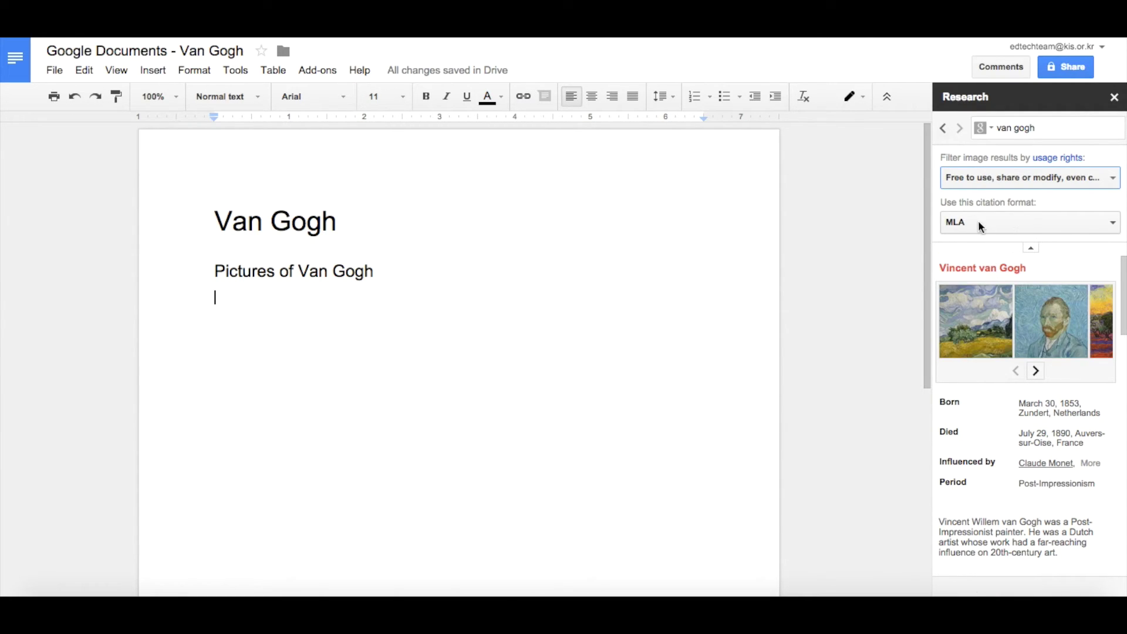
click(1040, 222)
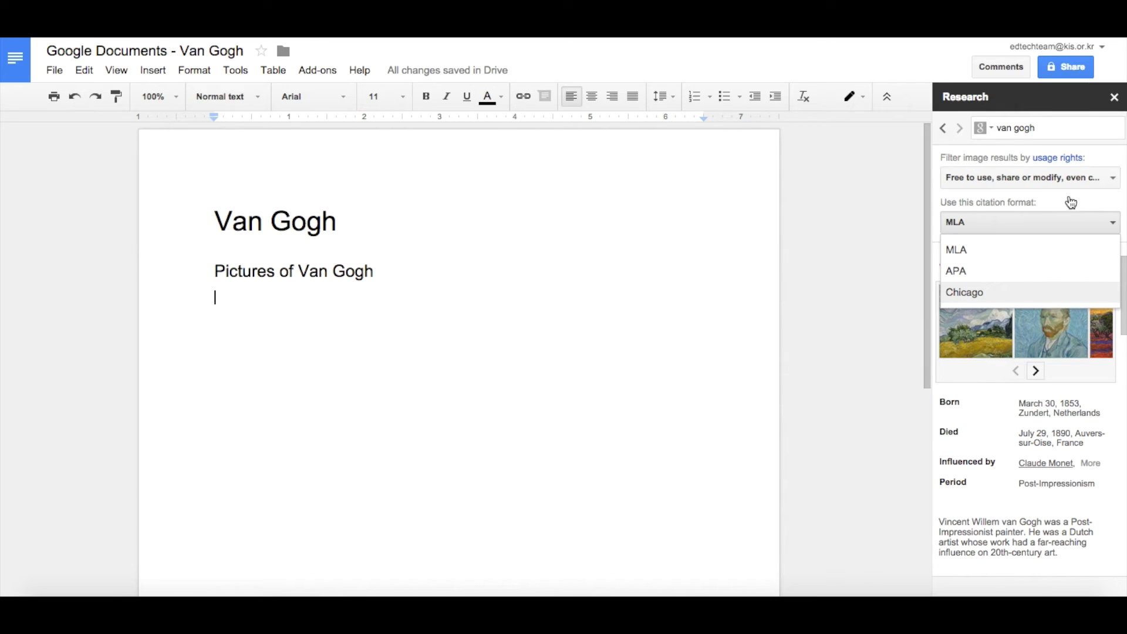
click(961, 249)
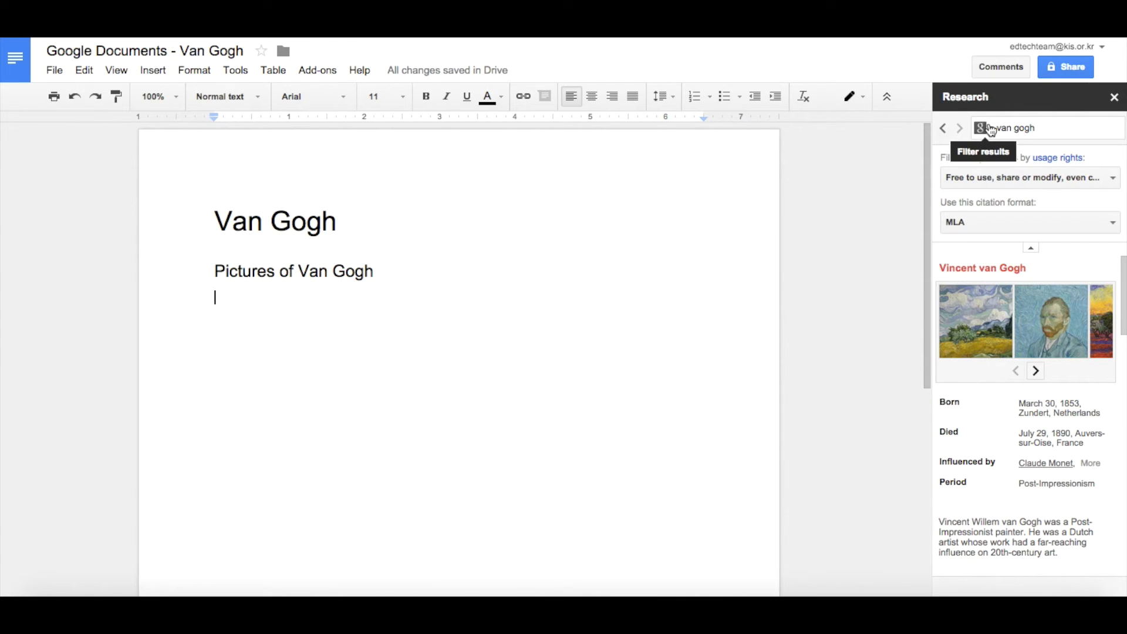
click(991, 130)
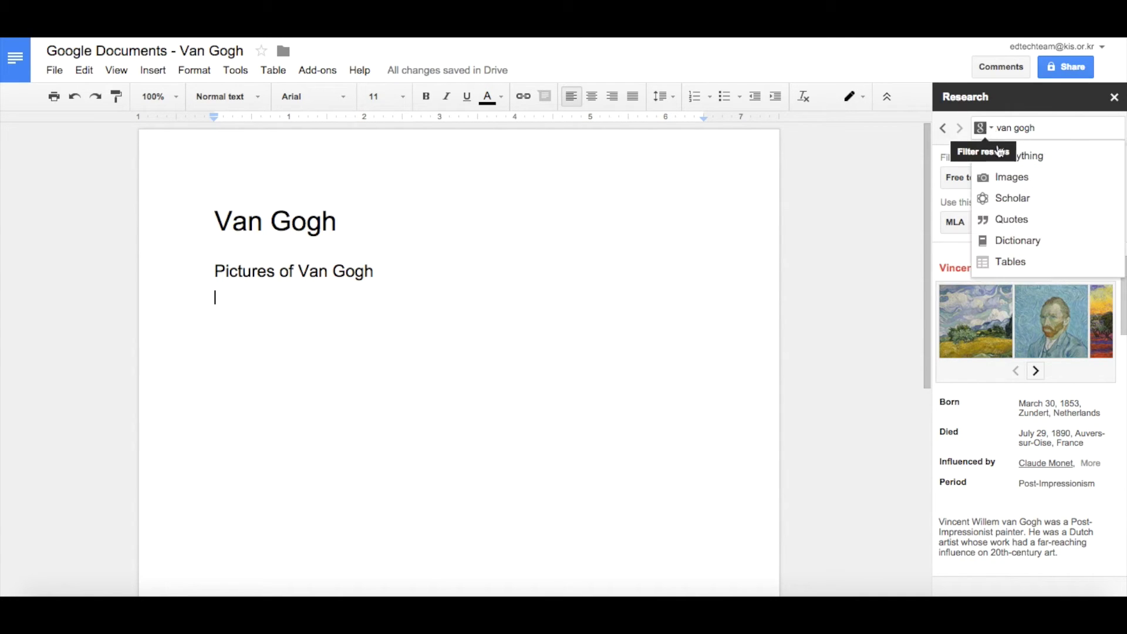
Switch Research to Images and drag the Van Gogh self-portrait into the document below the heading
click(1014, 176)
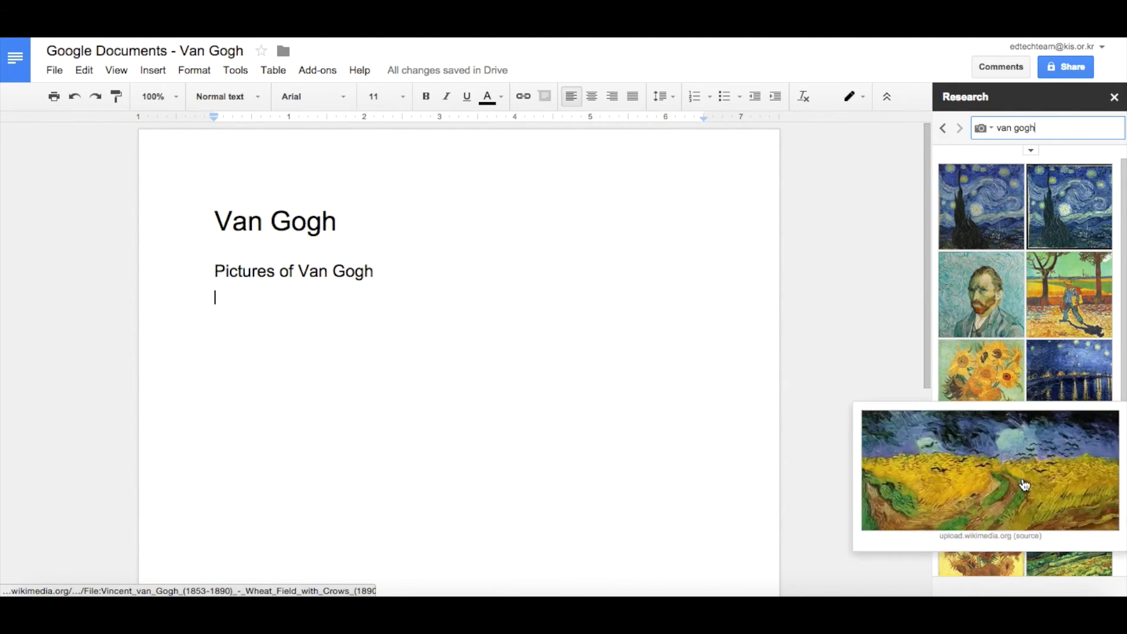
scroll(1025, 485, down, 1)
scroll(1025, 485, down, 3)
scroll(1024, 470, up, 3)
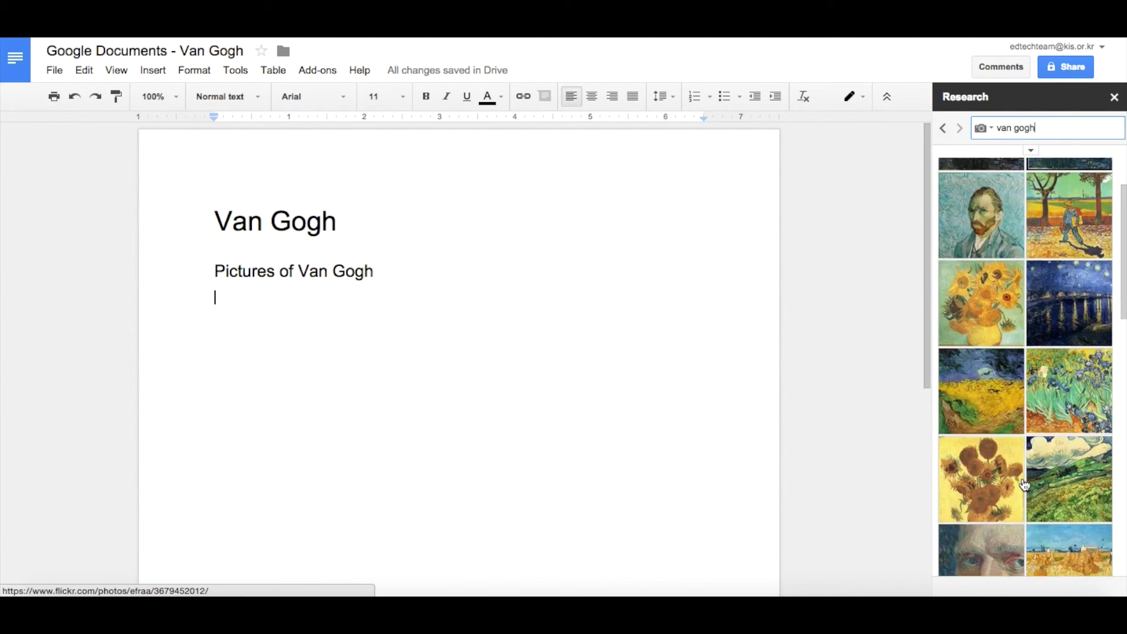
scroll(1024, 464, up, 1)
mouse_move(988, 289)
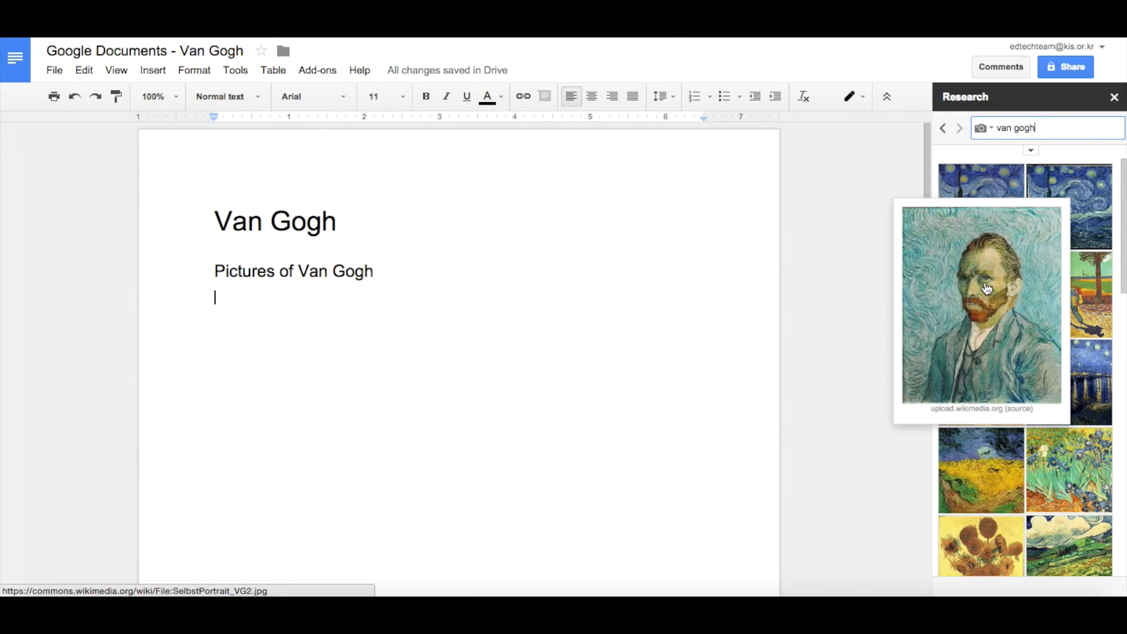
drag(988, 288, 291, 363)
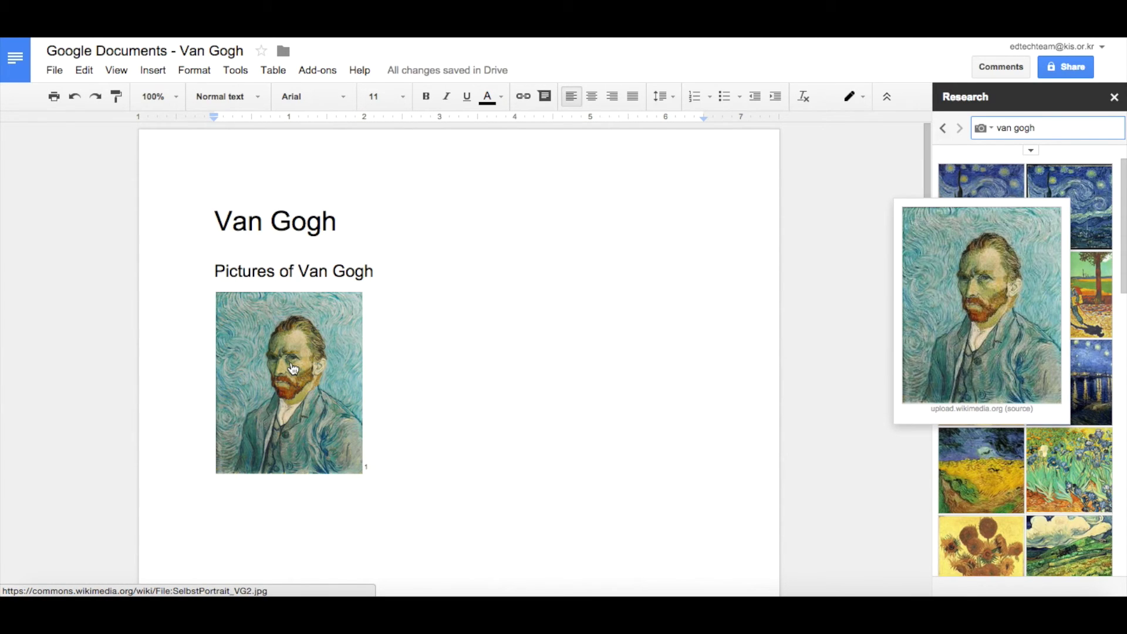
Enlarge the self-portrait by dragging its corner handle, then add an empty line beneath it
click(332, 435)
drag(363, 476, 418, 541)
scroll(447, 537, down, 1)
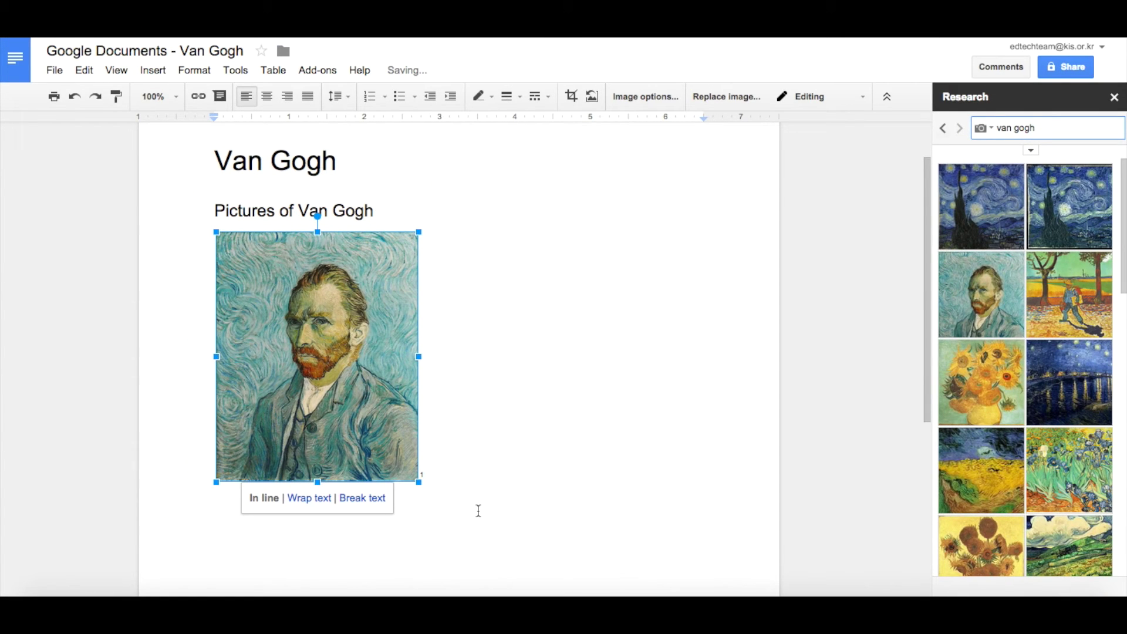
scroll(479, 510, down, 5)
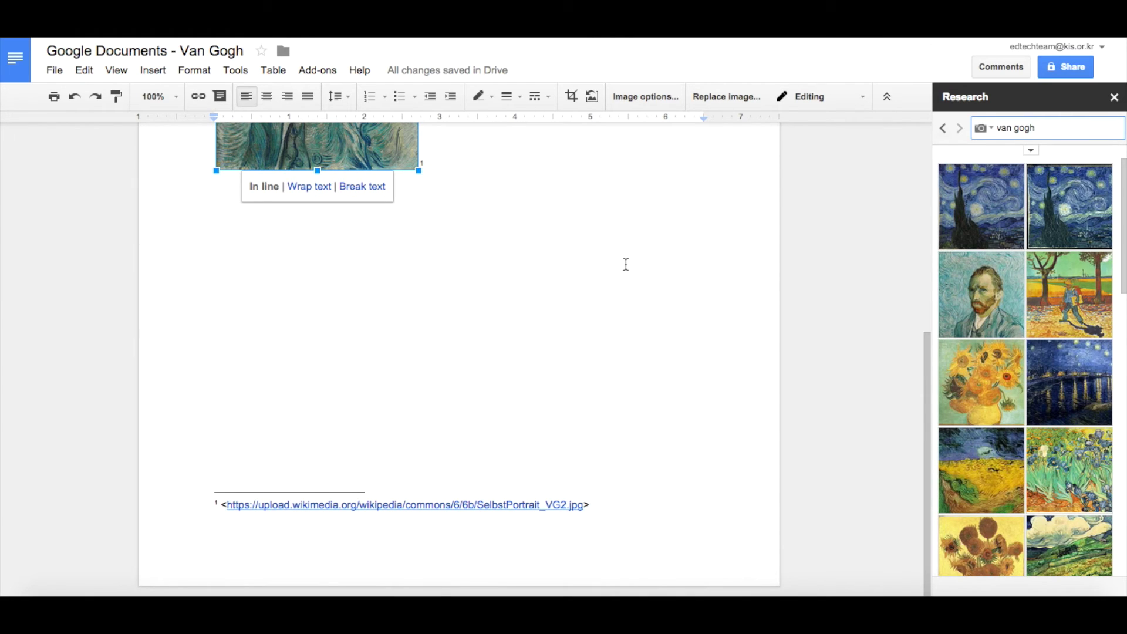
scroll(529, 411, up, 6)
click(460, 517)
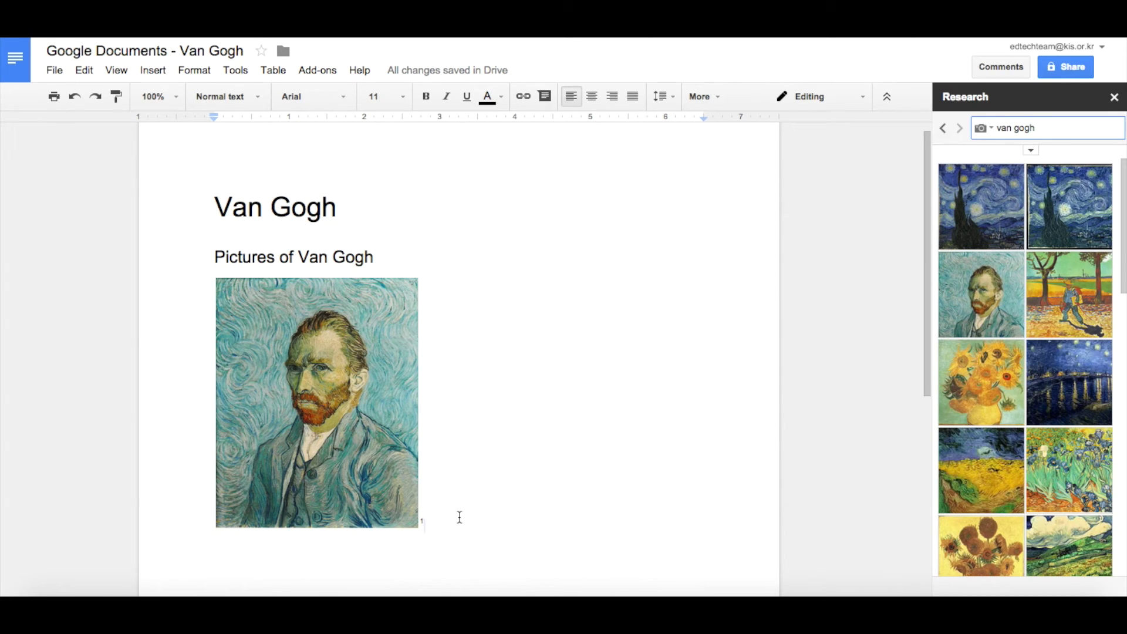
key(Return)
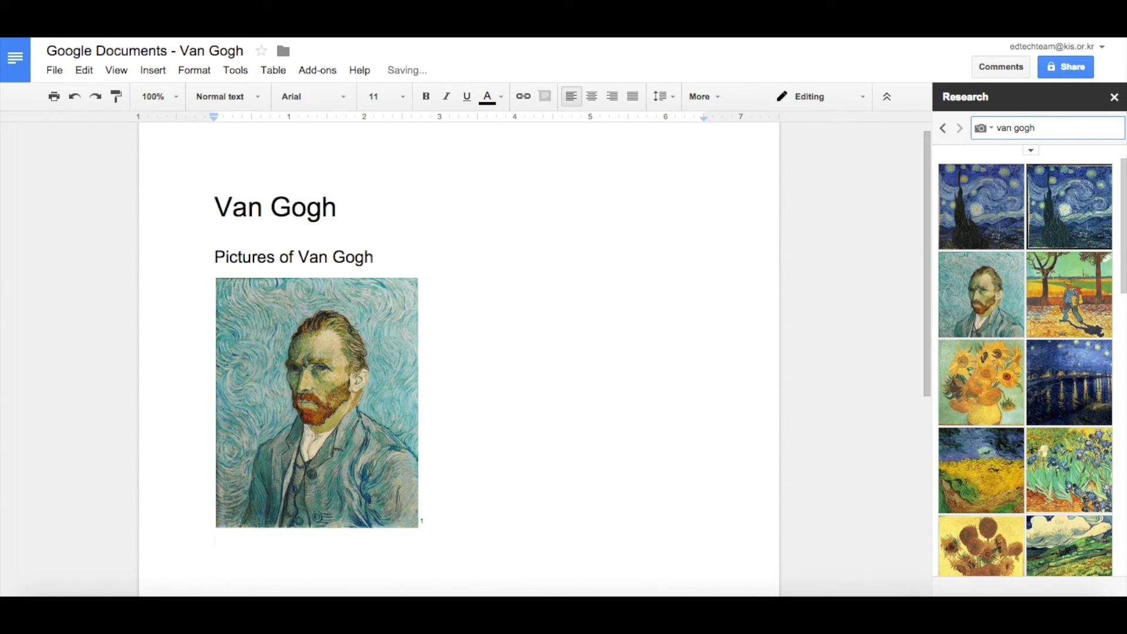
scroll(874, 354, down, 2)
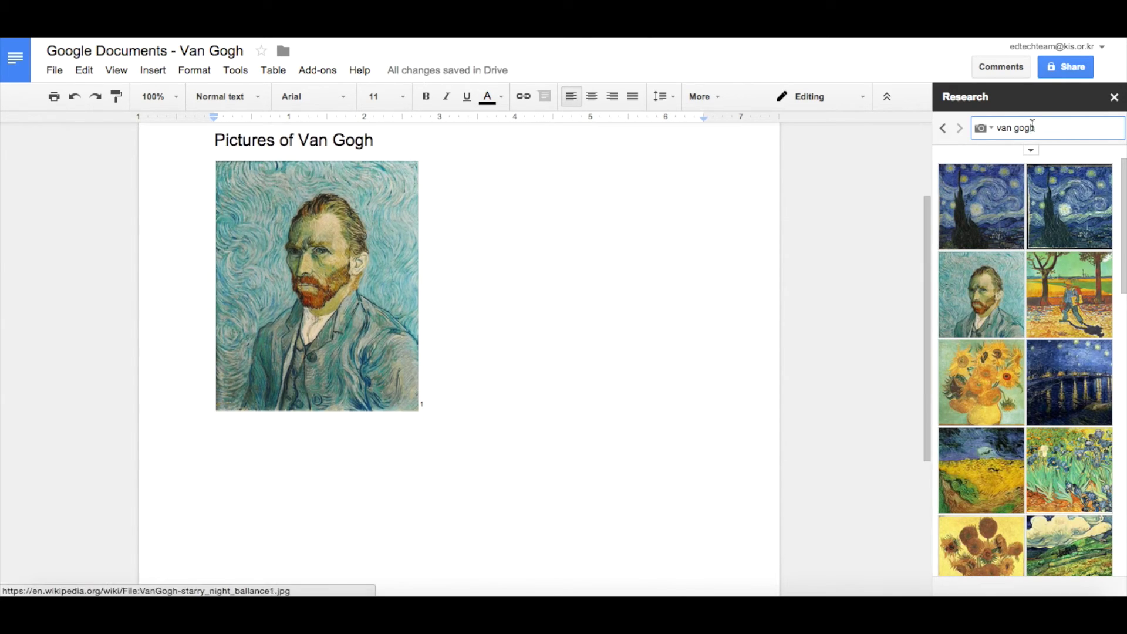
With Research on Everything, write 'Van Gogh was born on March 30th 1853 in Zundert, the Netherlands.' and cite Wikipedia
click(992, 128)
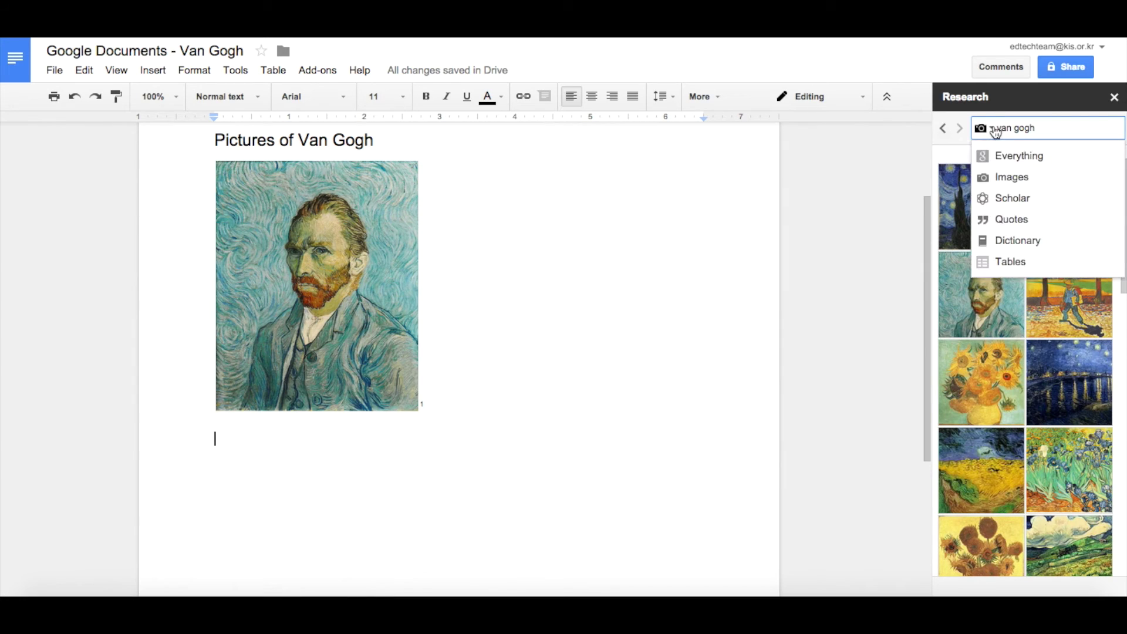
click(1018, 157)
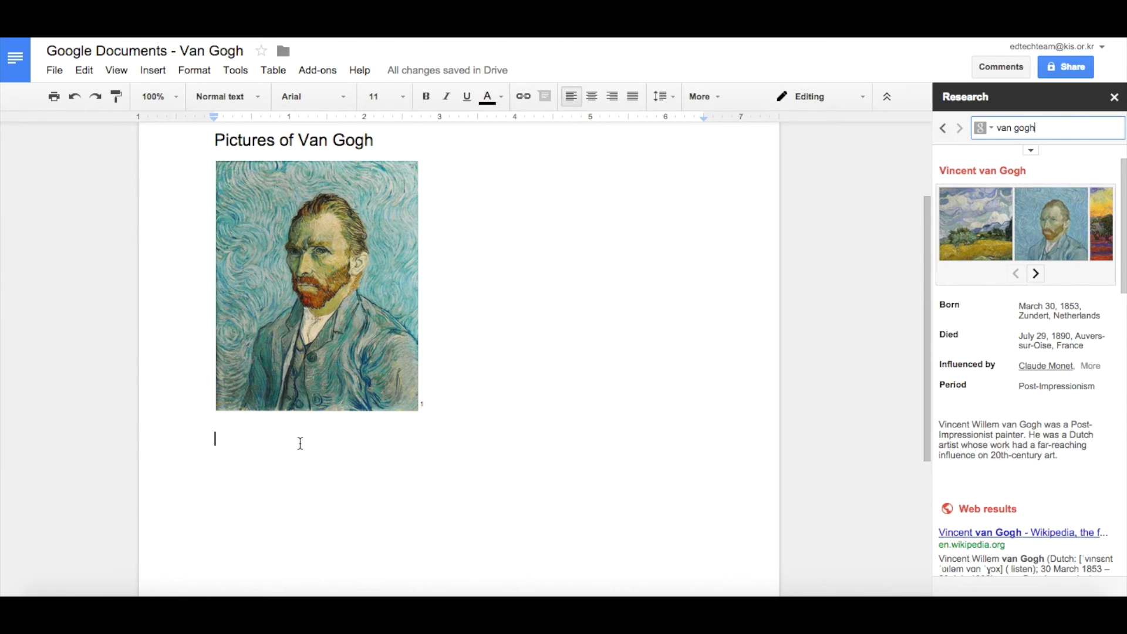
text(Van Gogh was born on March 30th 1853 in Zundert, the Netherlands.)
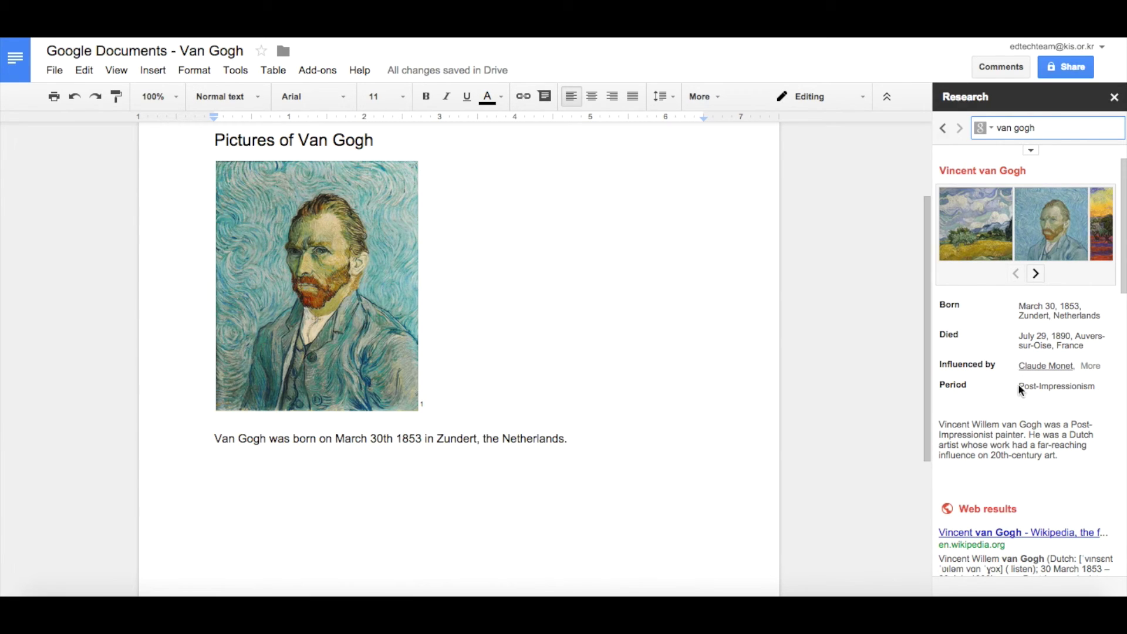
mouse_move(996, 447)
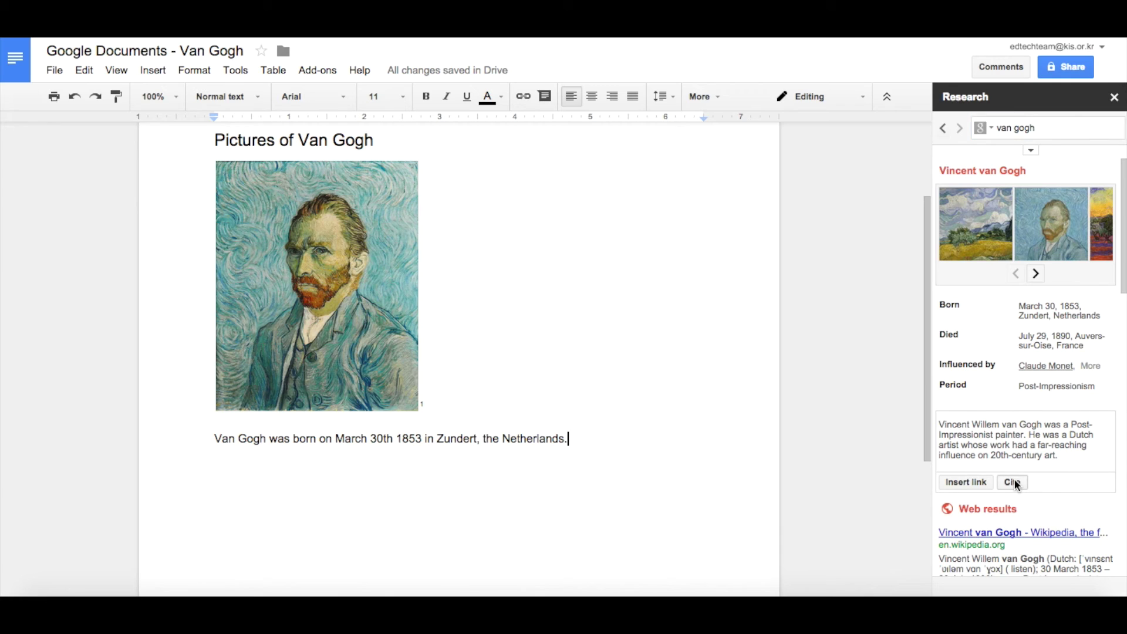
click(1015, 482)
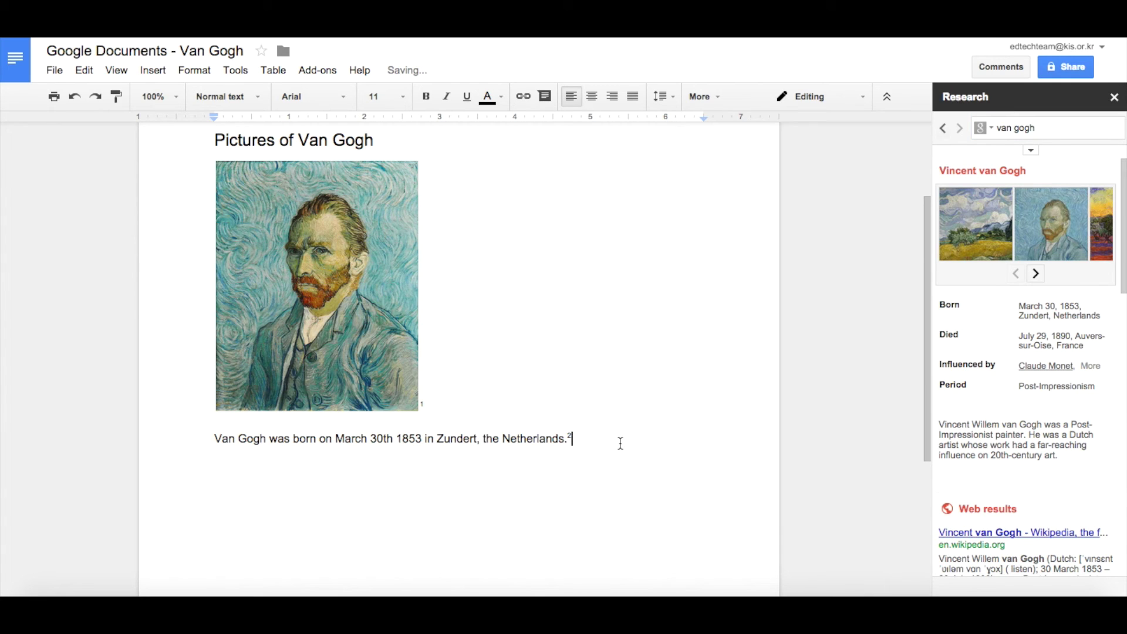
scroll(620, 444, down, 4)
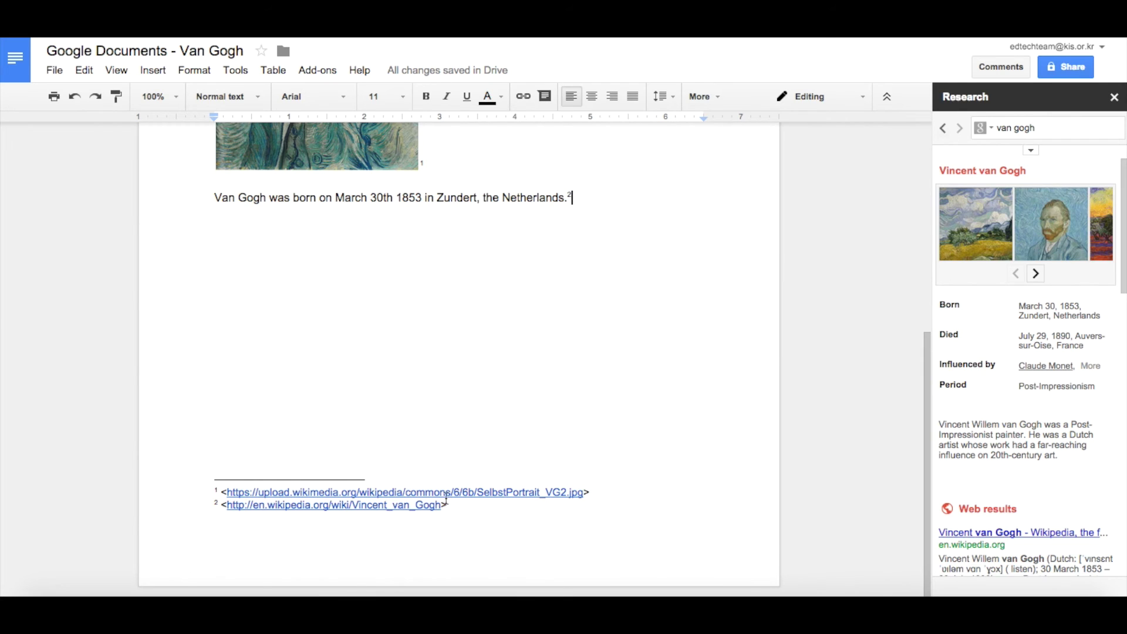
key(Return)
scroll(652, 272, up, 2)
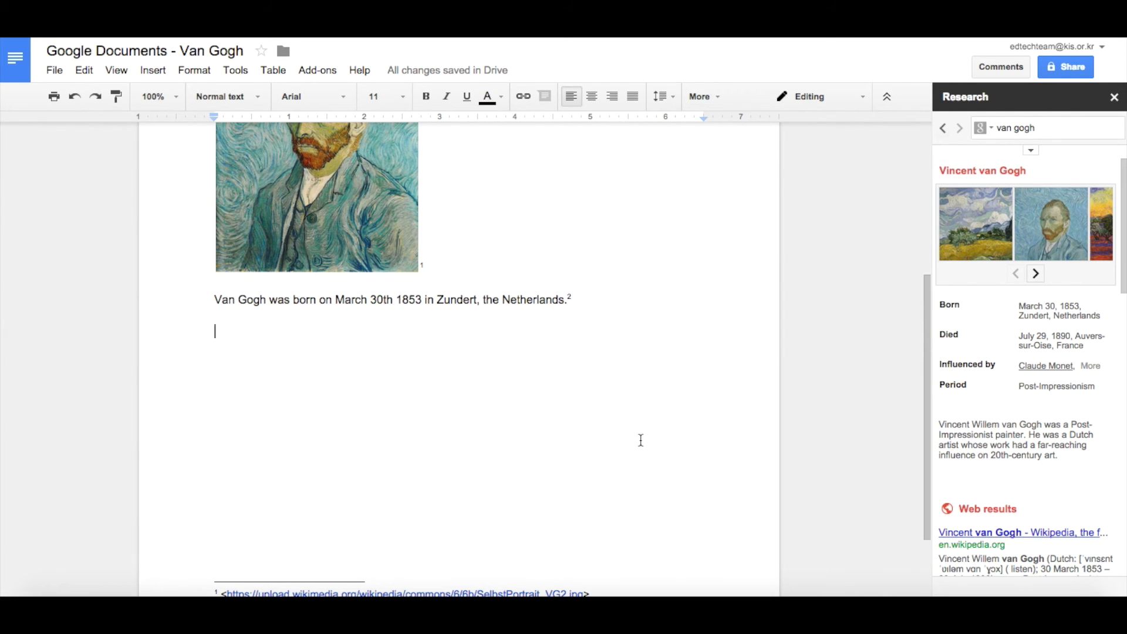
Insert a 'Van Gogh Gallery' link from the web results and cite vangoghgallery.com as footnote 3
mouse_move(1005, 494)
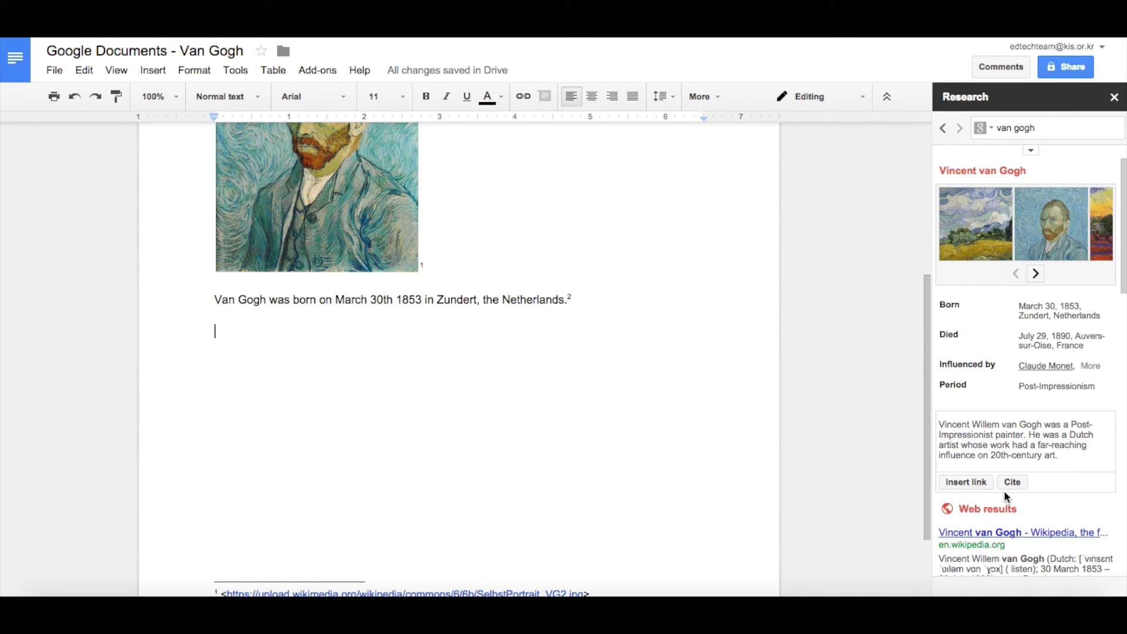
scroll(1004, 490, down, 5)
mouse_move(1000, 406)
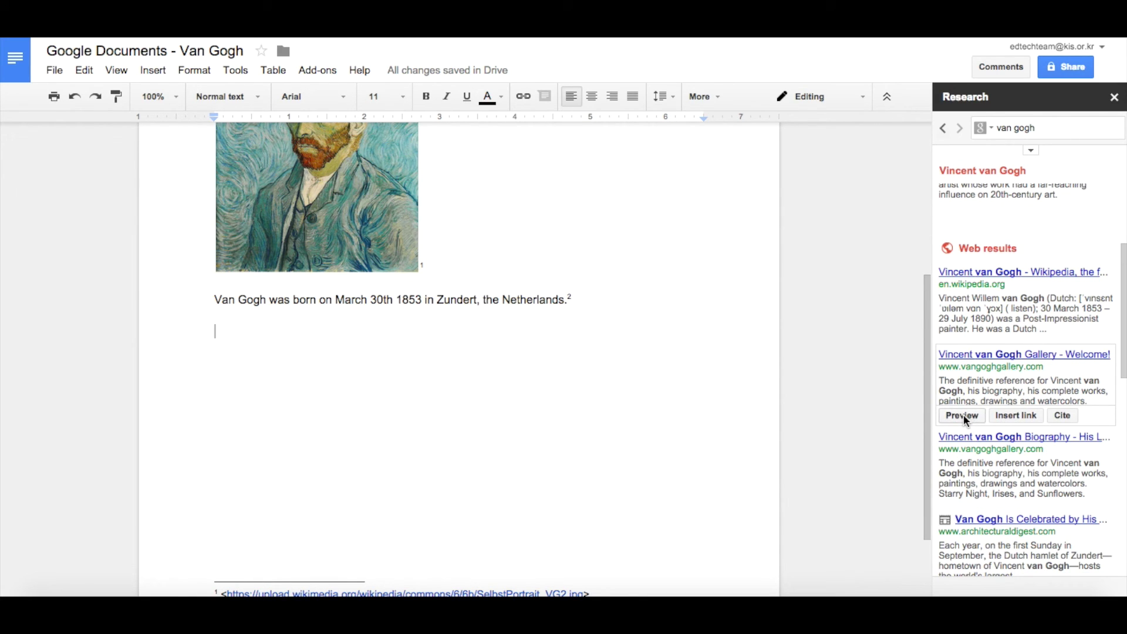
click(1016, 415)
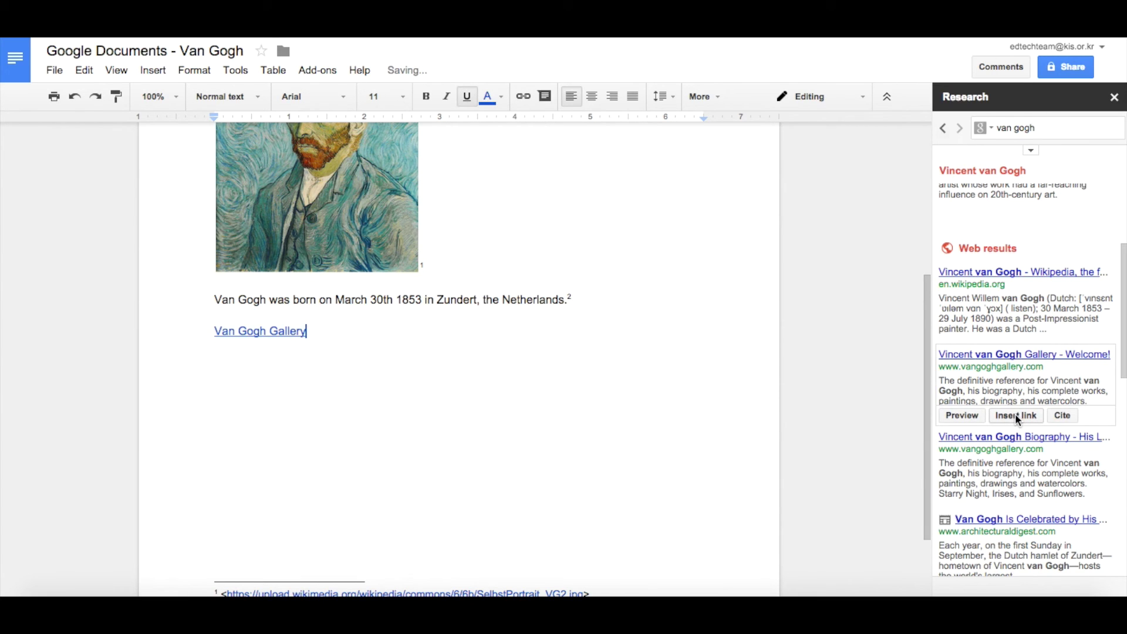
click(1062, 416)
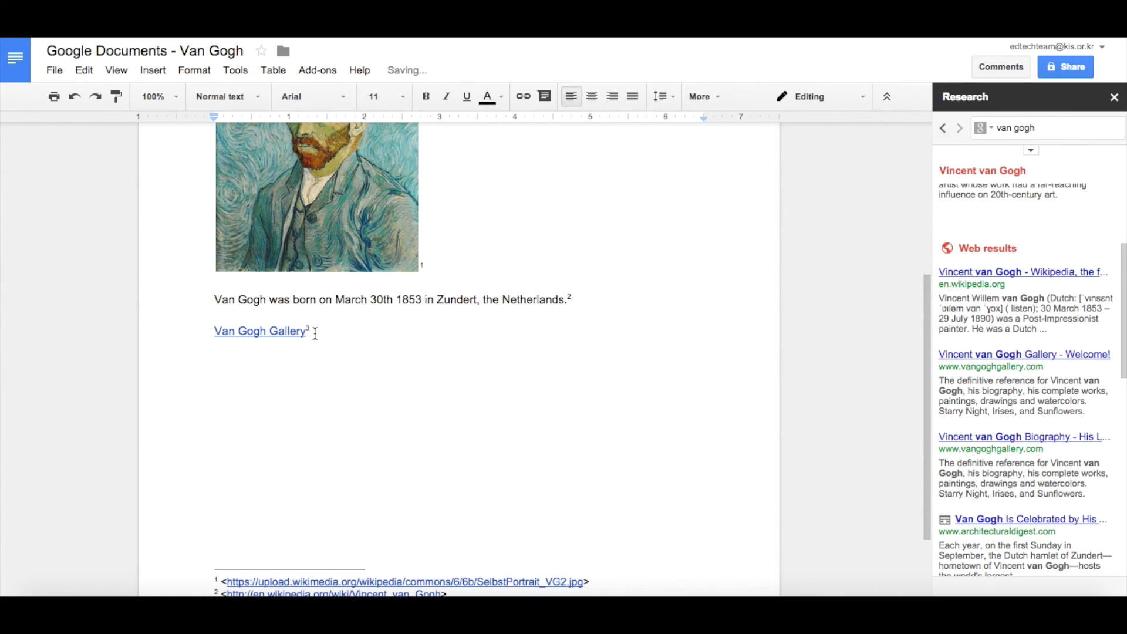
scroll(126, 425, down, 3)
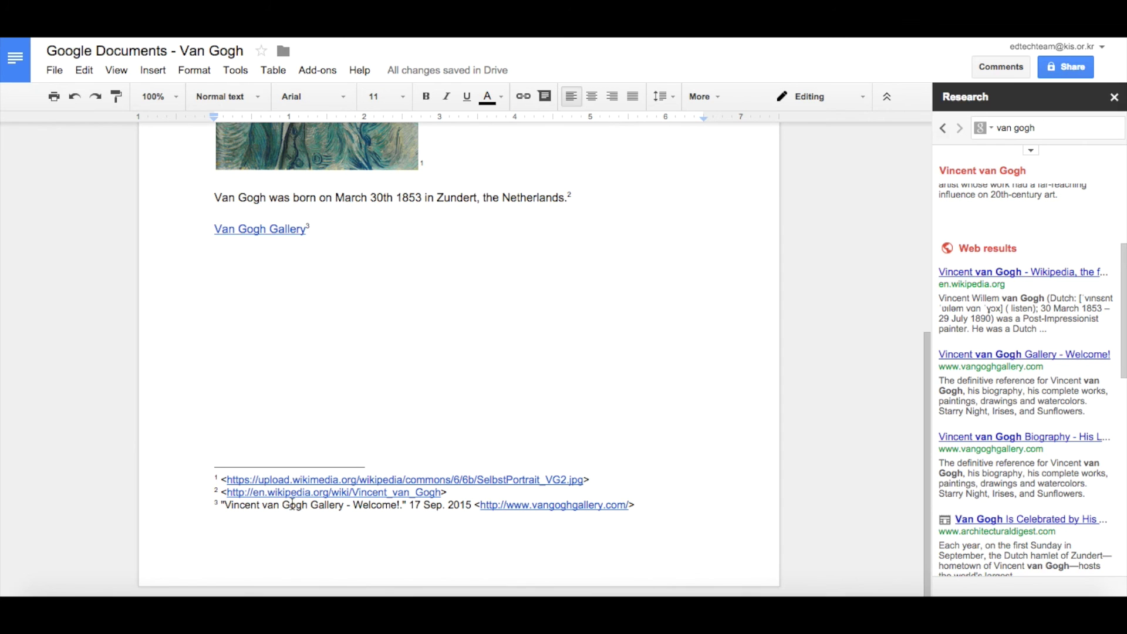
drag(640, 507, 220, 507)
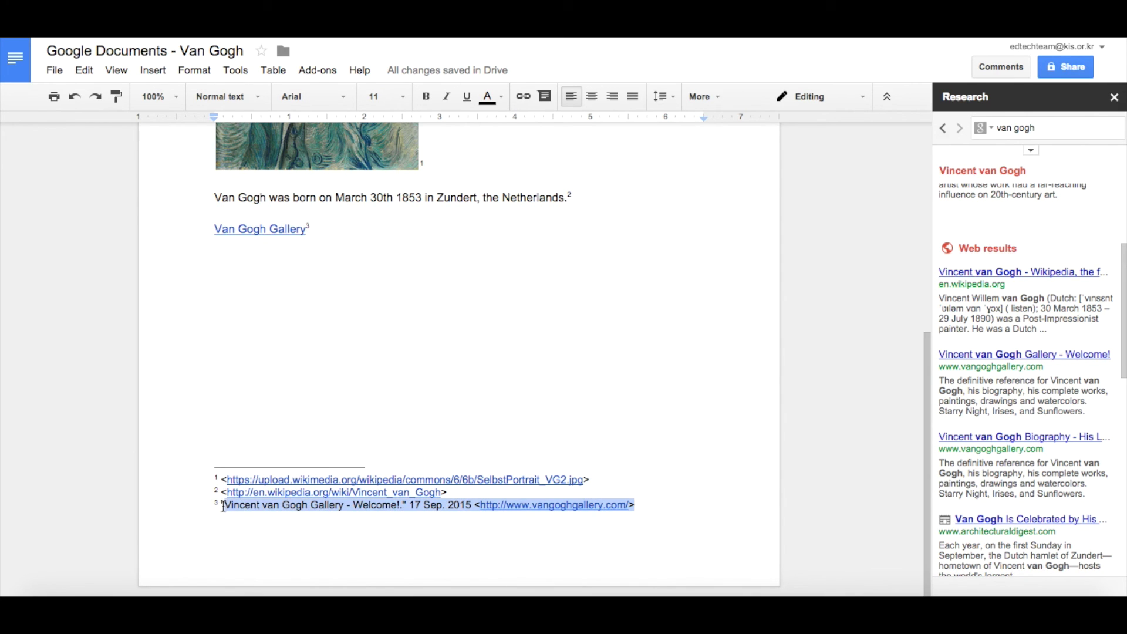
Switch Research to Quotes and insert the cited quote 'Love is something eternal…' followed by a new line
click(994, 133)
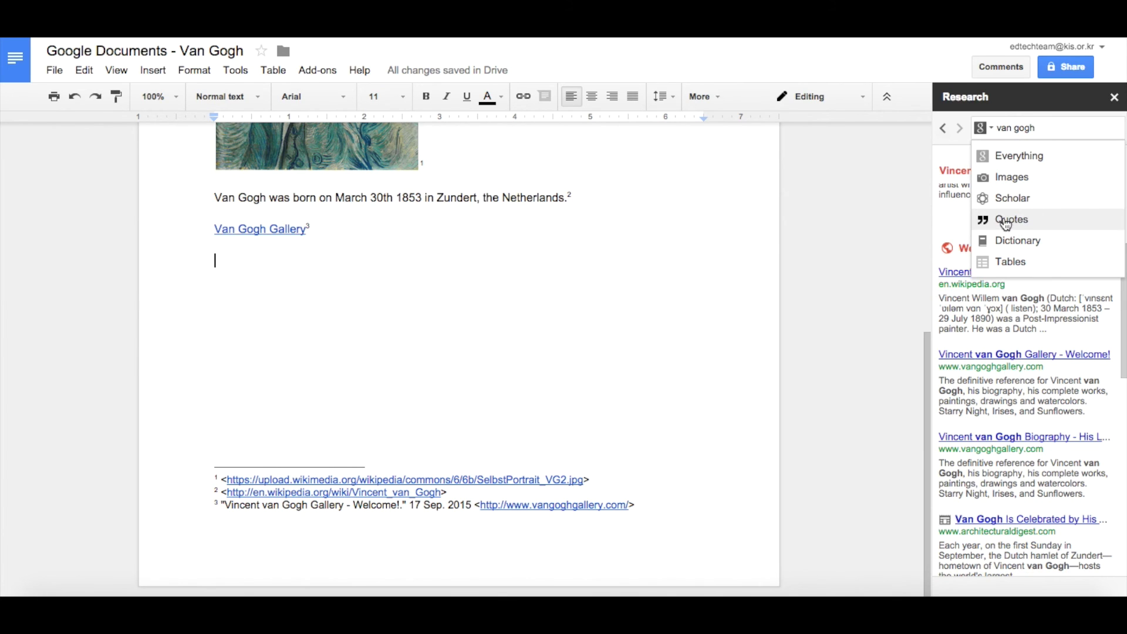
click(1044, 222)
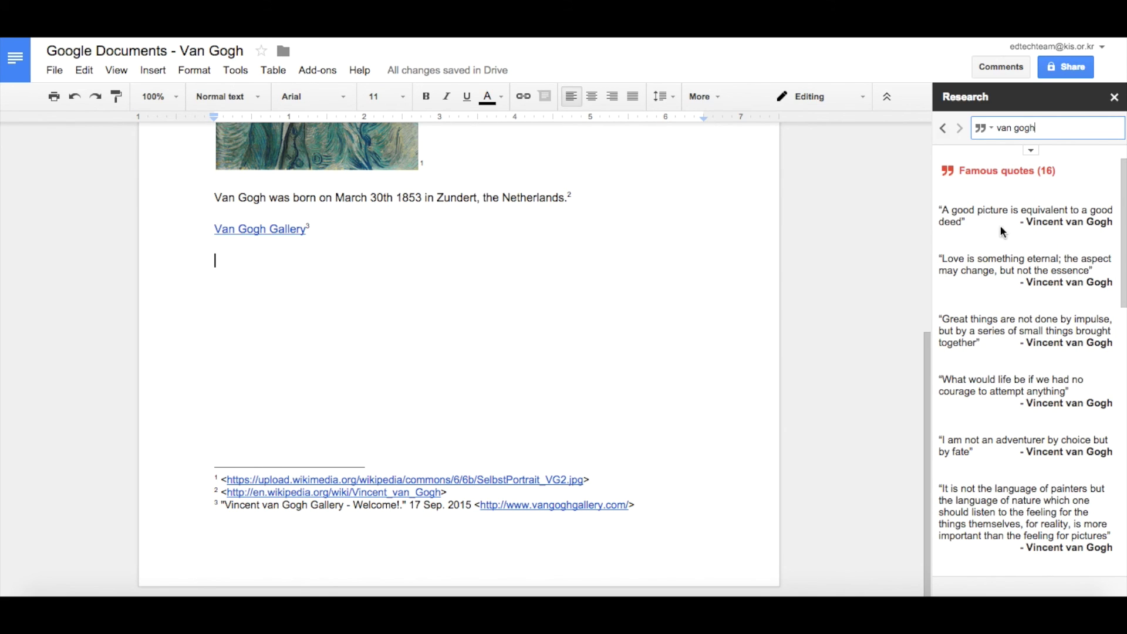
mouse_move(1021, 270)
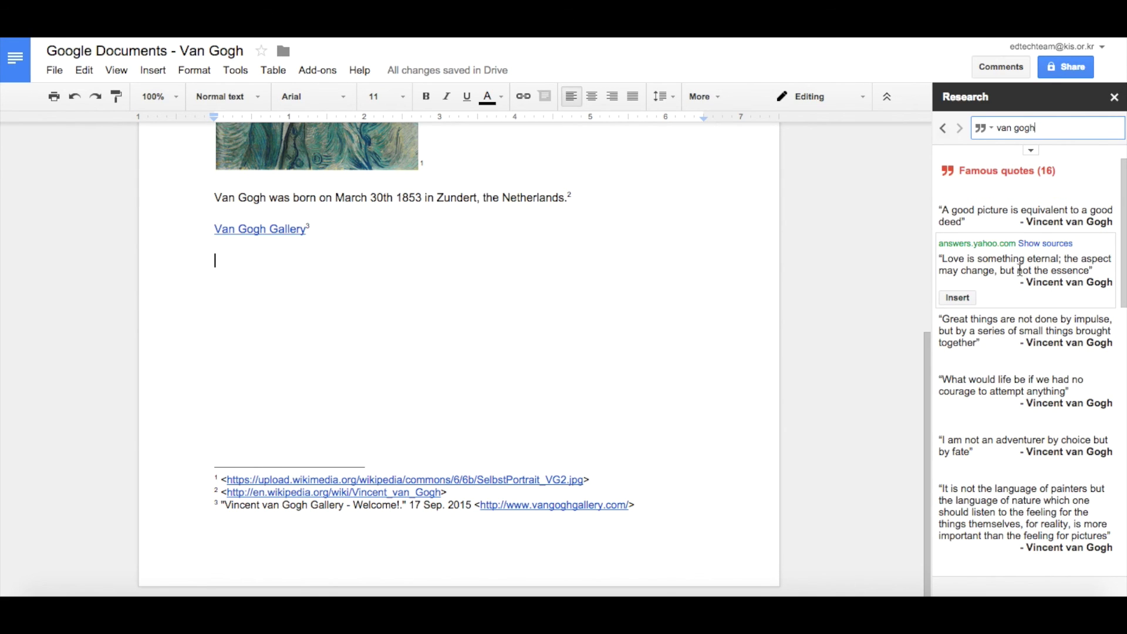
click(957, 297)
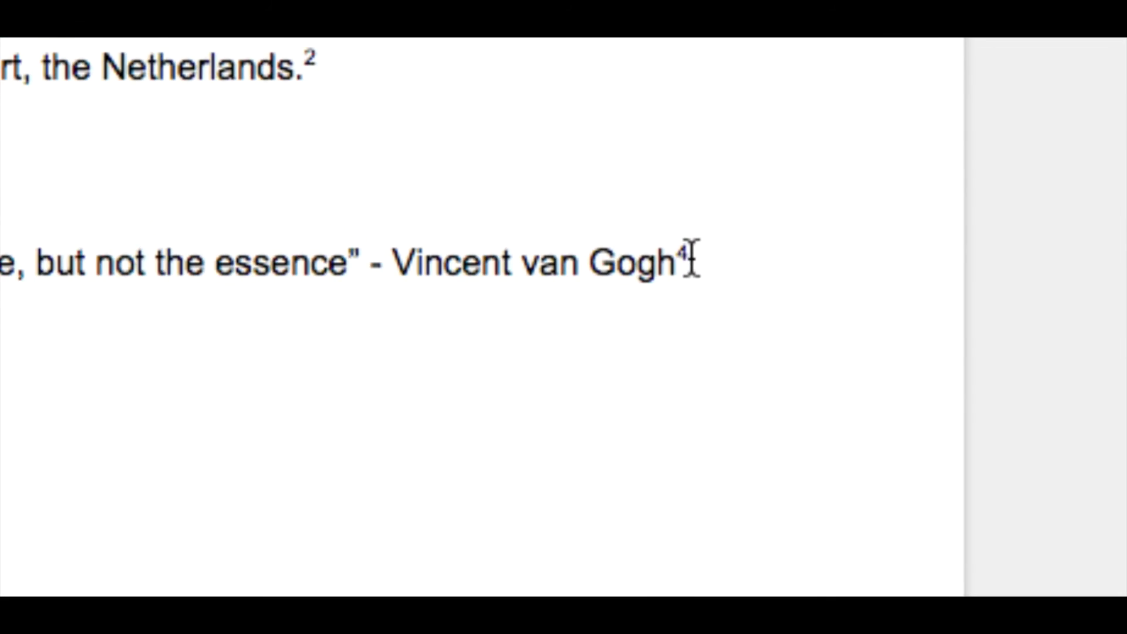
key(Return)
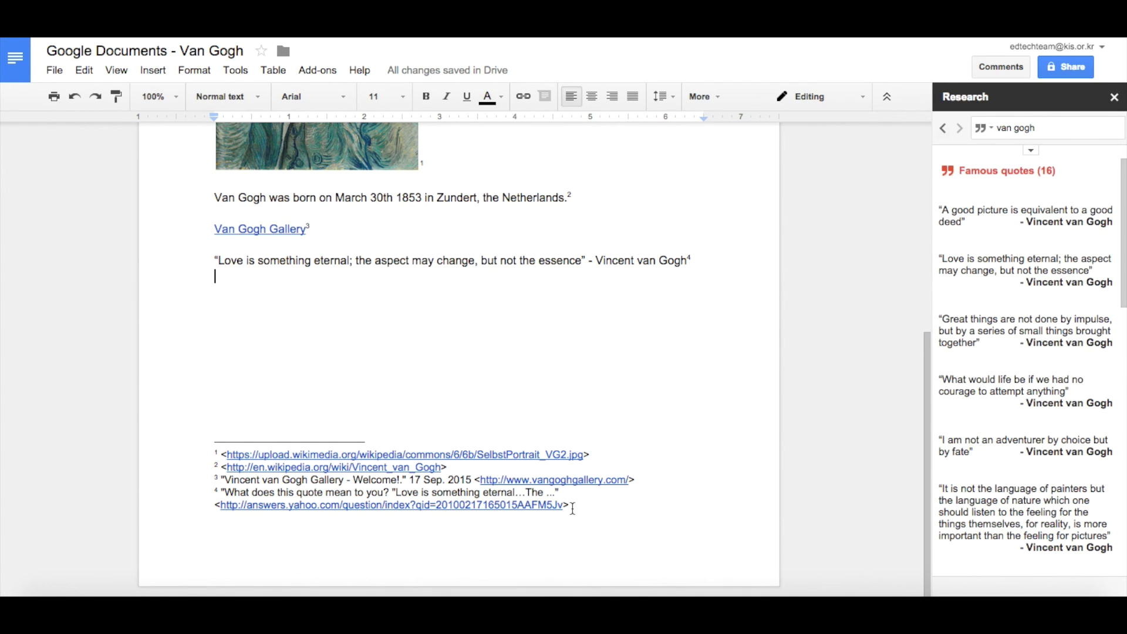
click(991, 128)
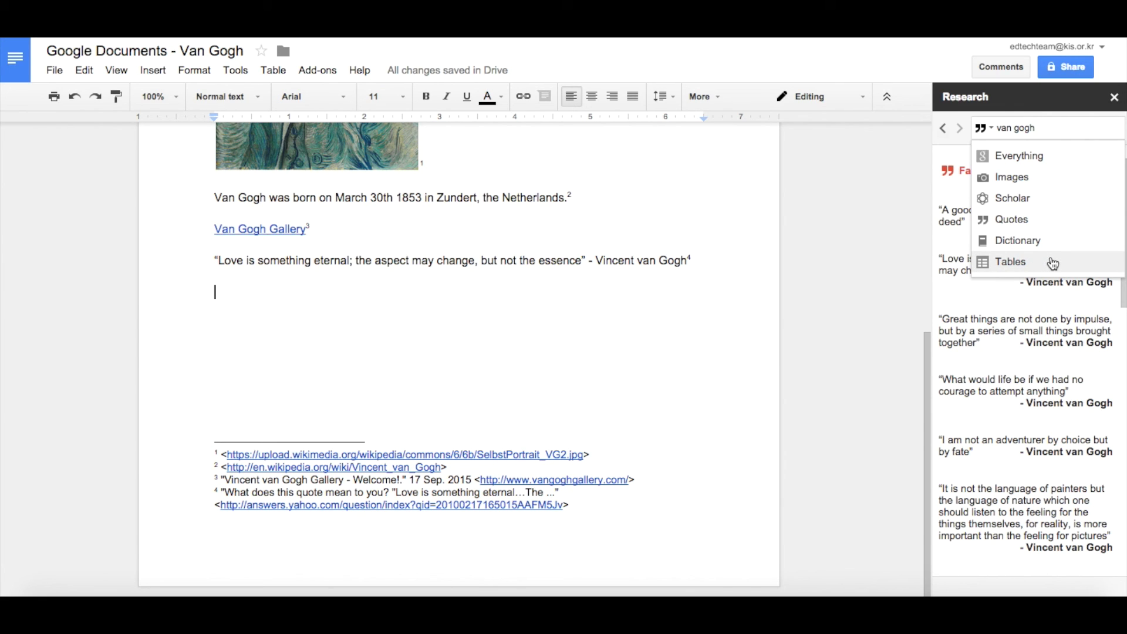
click(430, 298)
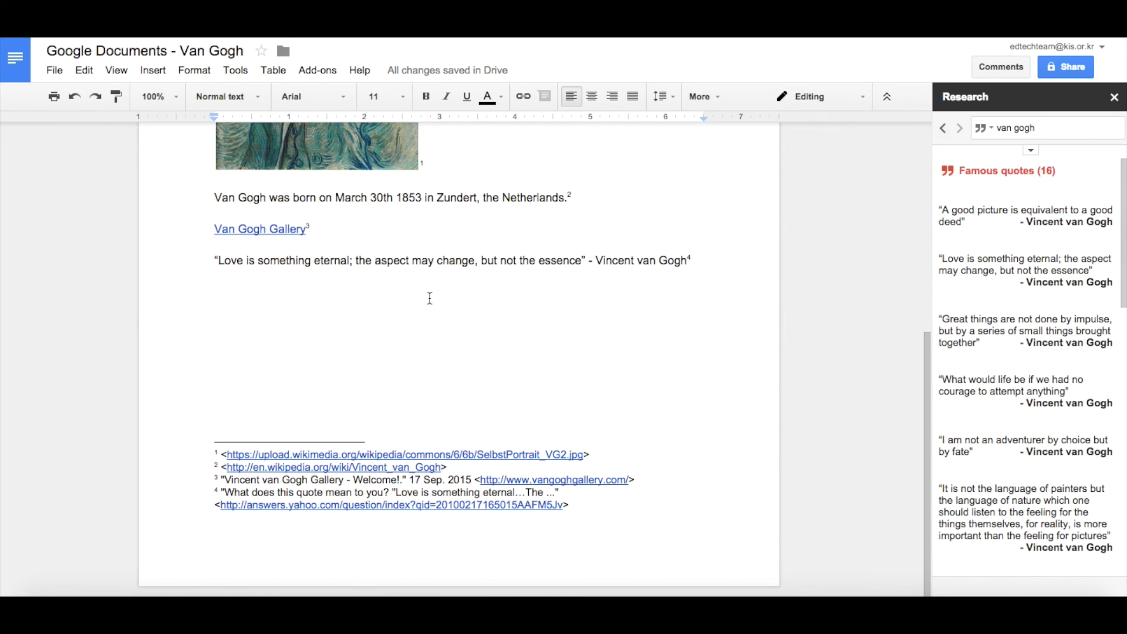